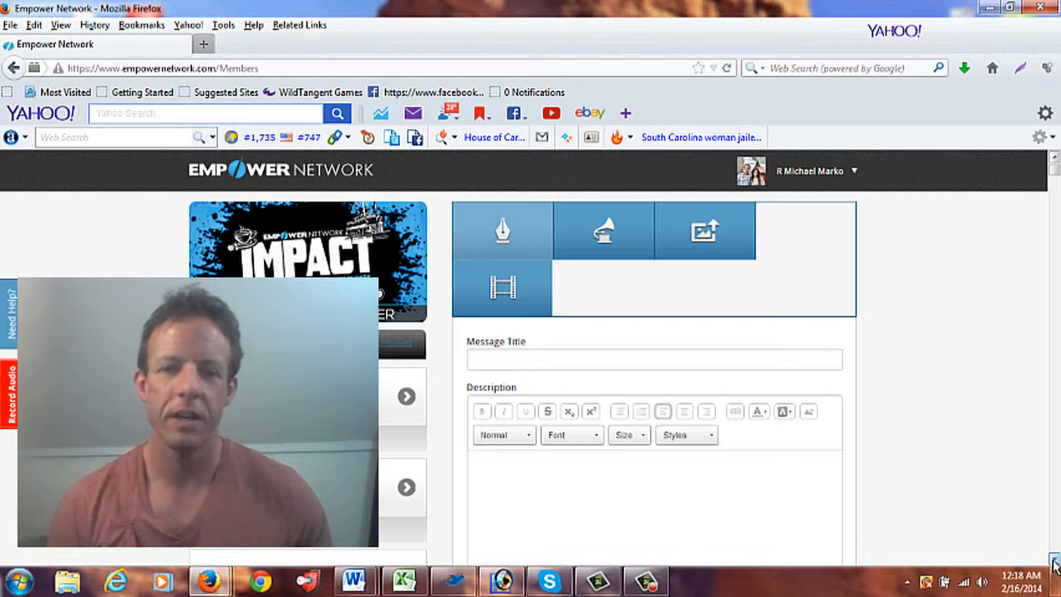
Step: Enter "The quick brown fox jumped over the lazy dog." as the message description
{"action": "scroll", "coordinate": [1054, 564], "scroll_direction": "down", "scroll_amount": 4}
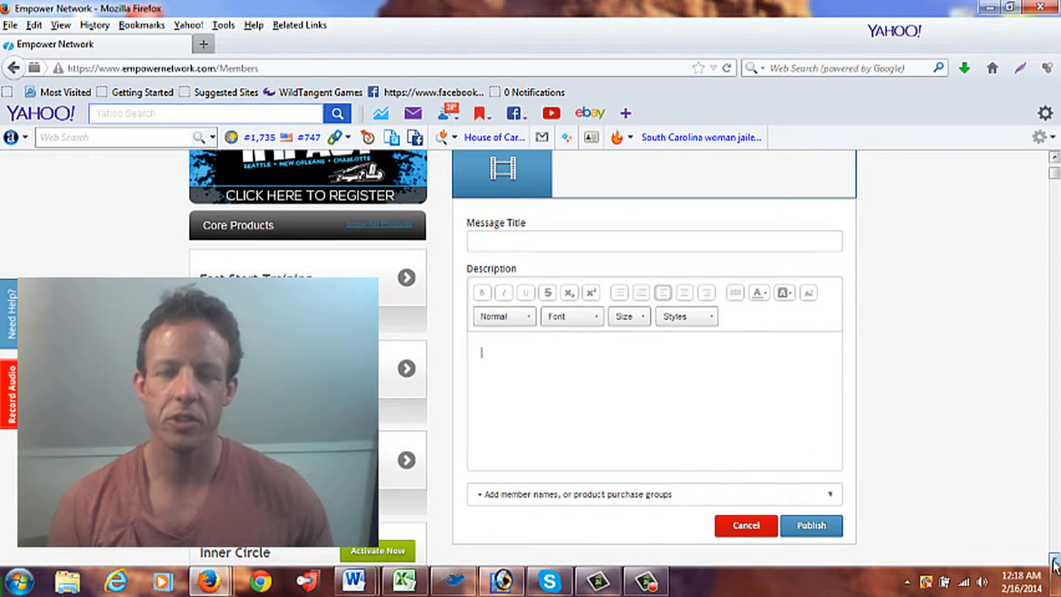
{"action": "scroll", "coordinate": [1054, 564], "scroll_direction": "down", "scroll_amount": 2}
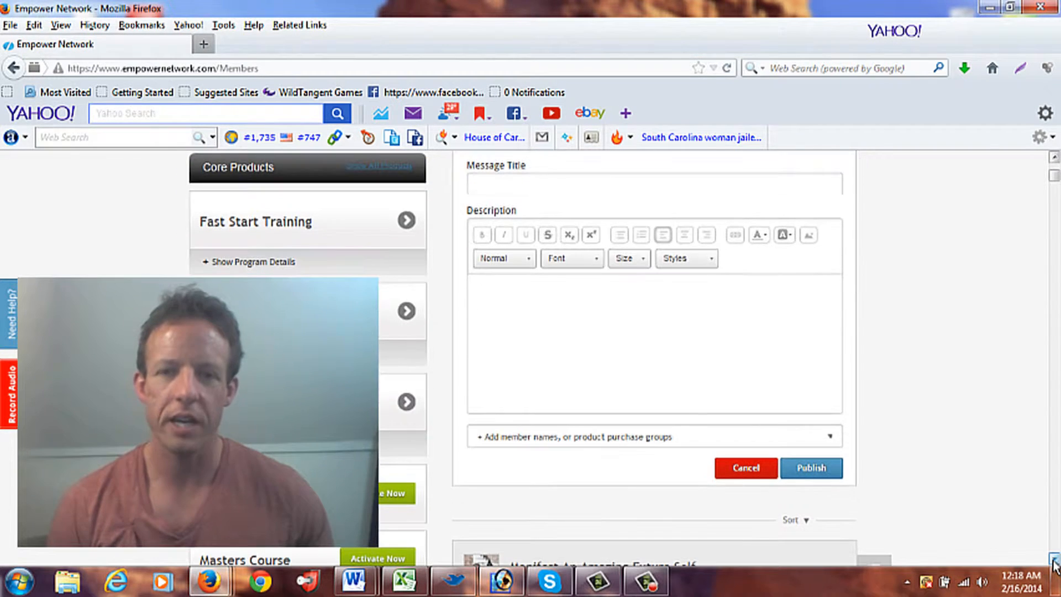
{"action": "left_click", "coordinate": [582, 374]}
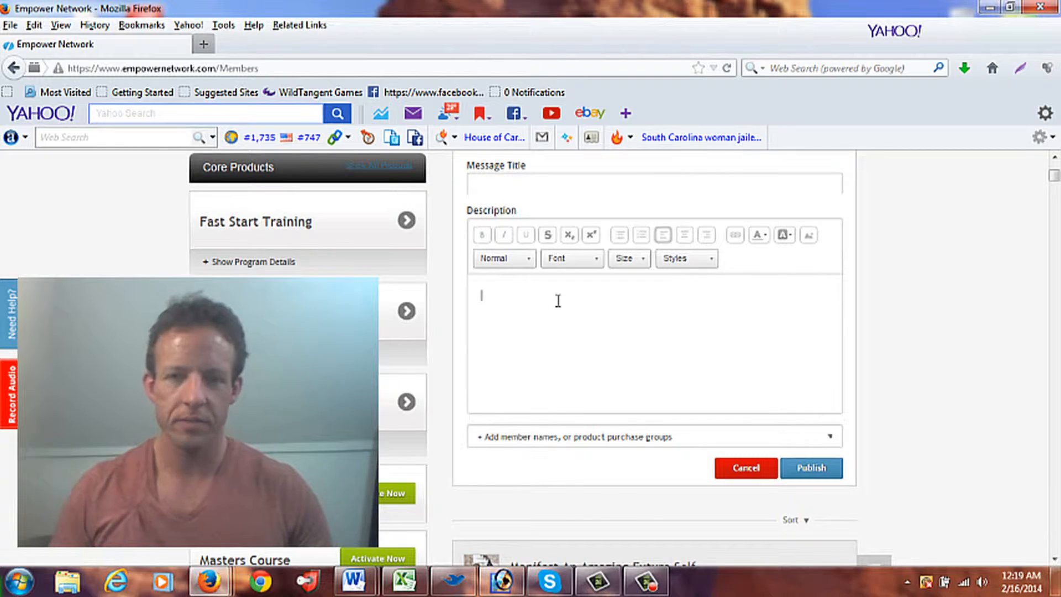
{"action": "type", "text": "The"}
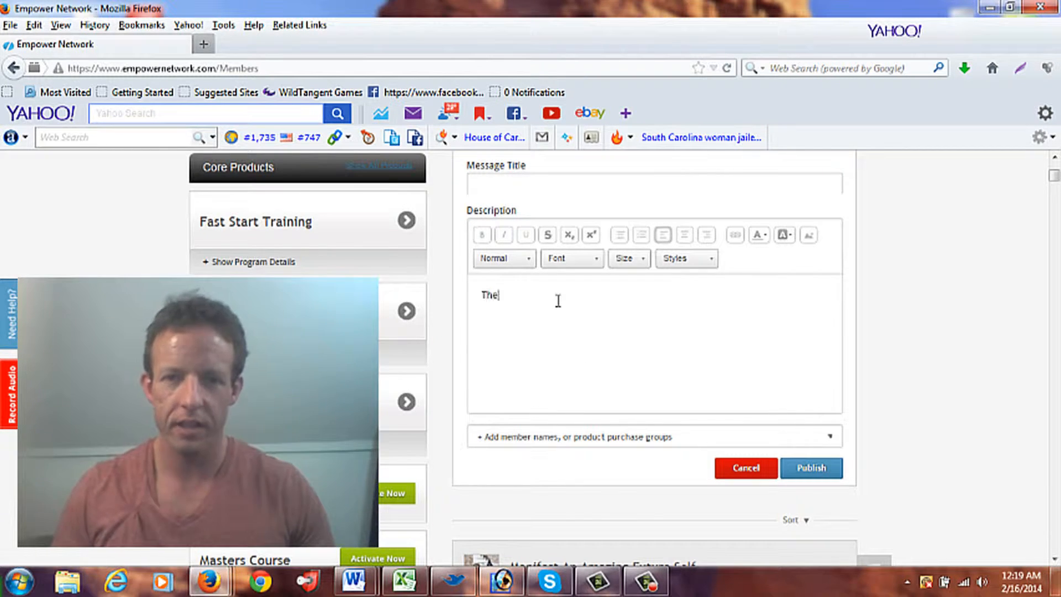
{"action": "type", "text": " quick brown "}
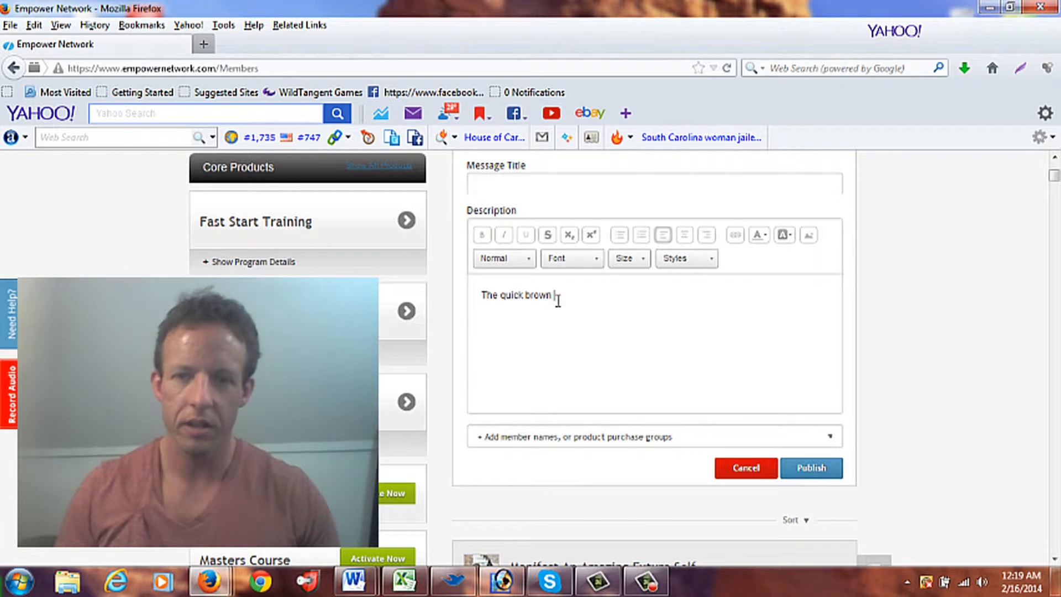
{"action": "type", "text": "fox jum"}
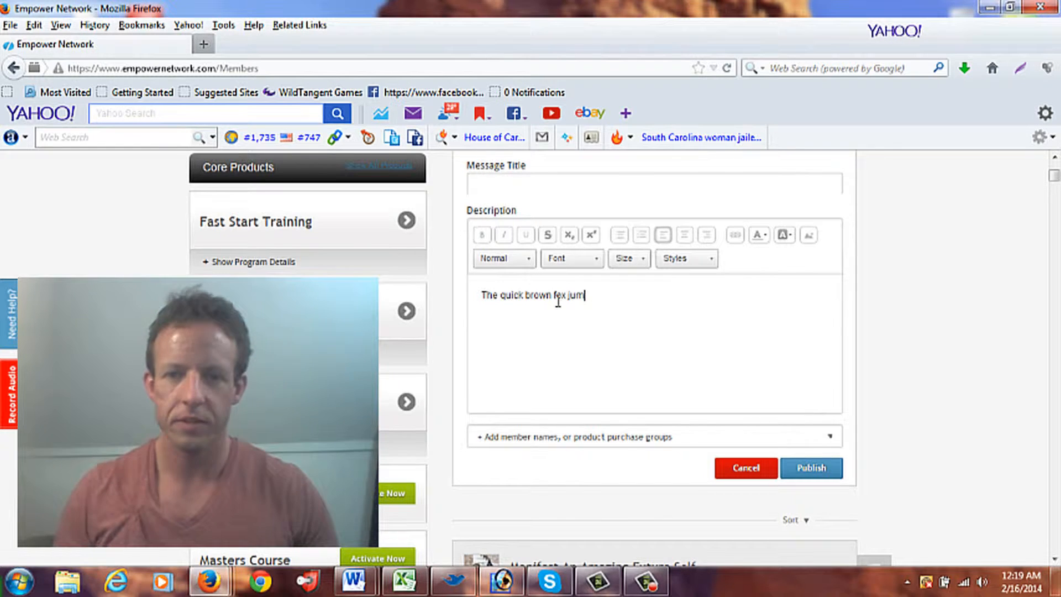
{"action": "type", "text": "ped over the l"}
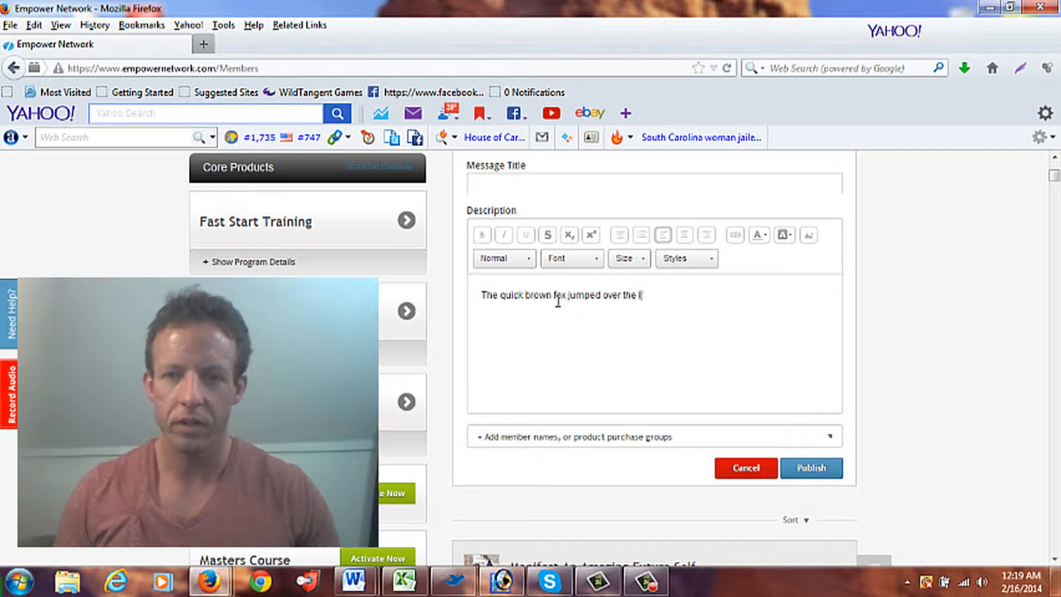
{"action": "type", "text": "az"}
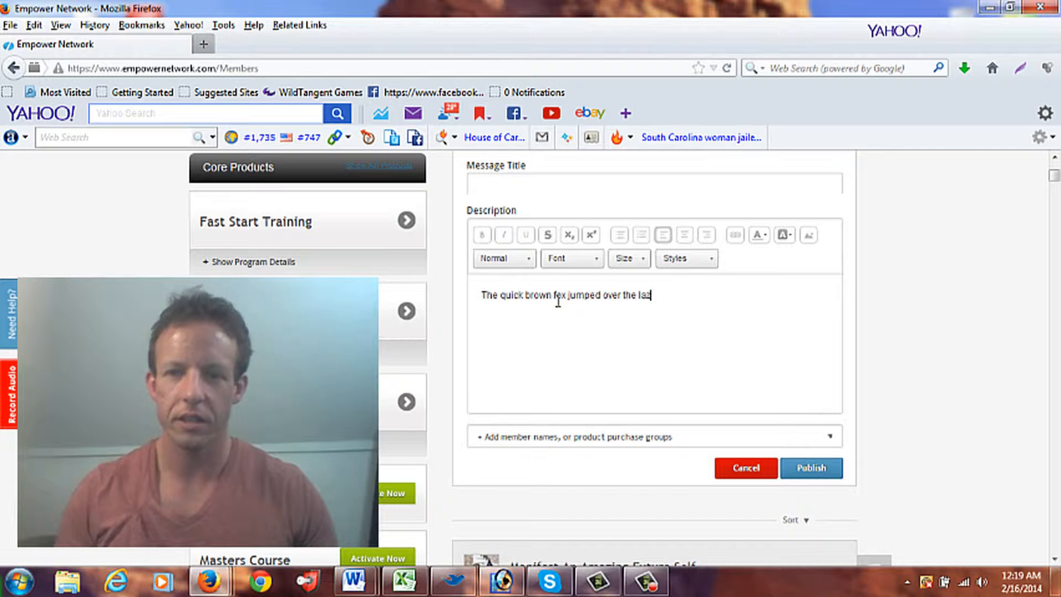
{"action": "type", "text": "y dog."}
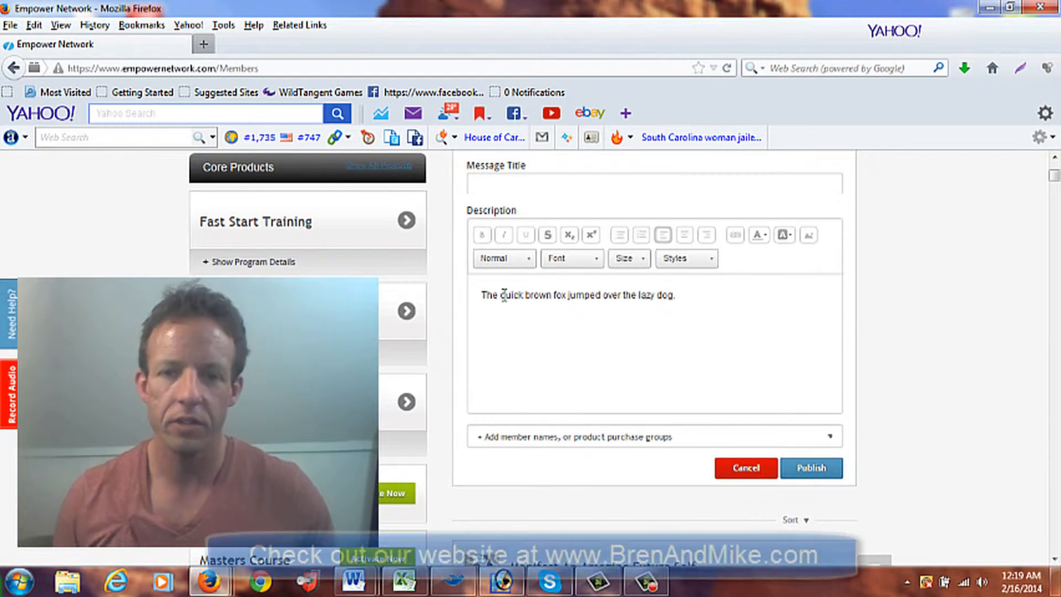
Step: Make the word "quick" bold in the description sentence
{"action": "left_click_drag", "start_coordinate": [501, 295], "coordinate": [525, 294]}
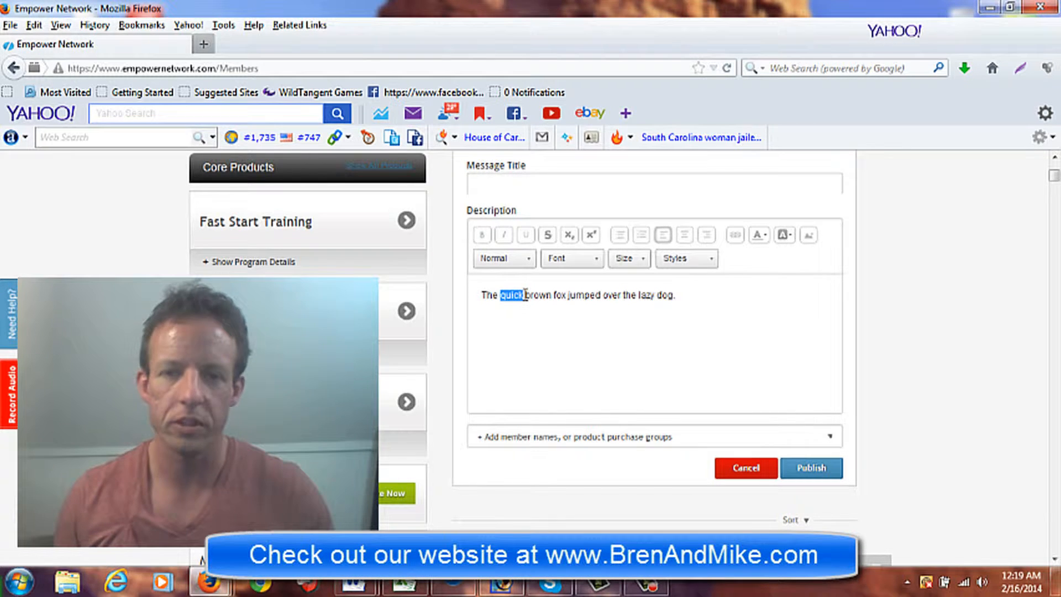
{"action": "triple_click", "coordinate": [544, 309]}
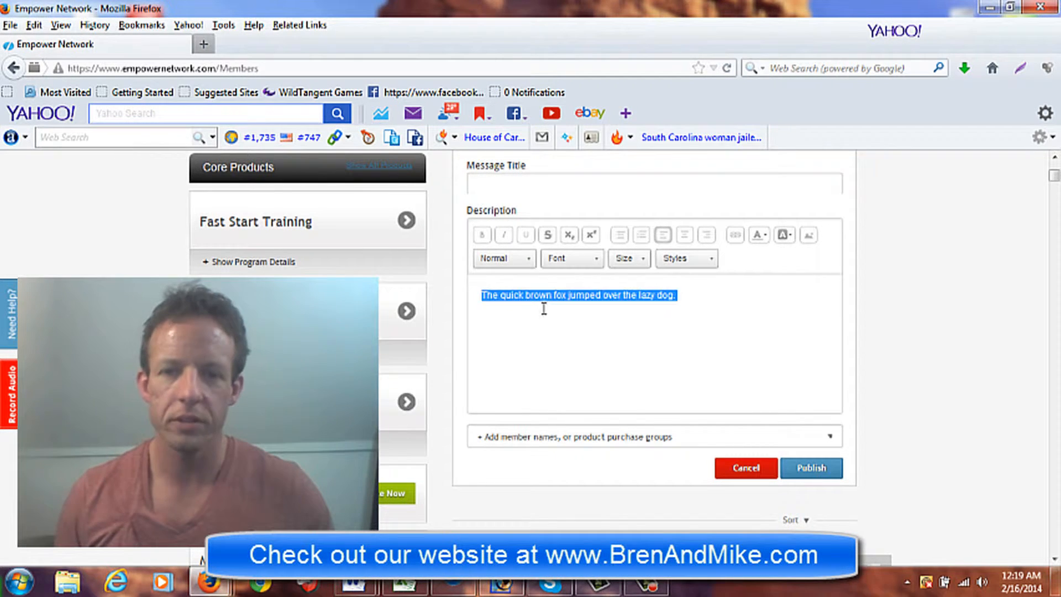
{"action": "left_click", "coordinate": [517, 295]}
{"action": "double_click", "coordinate": [513, 295]}
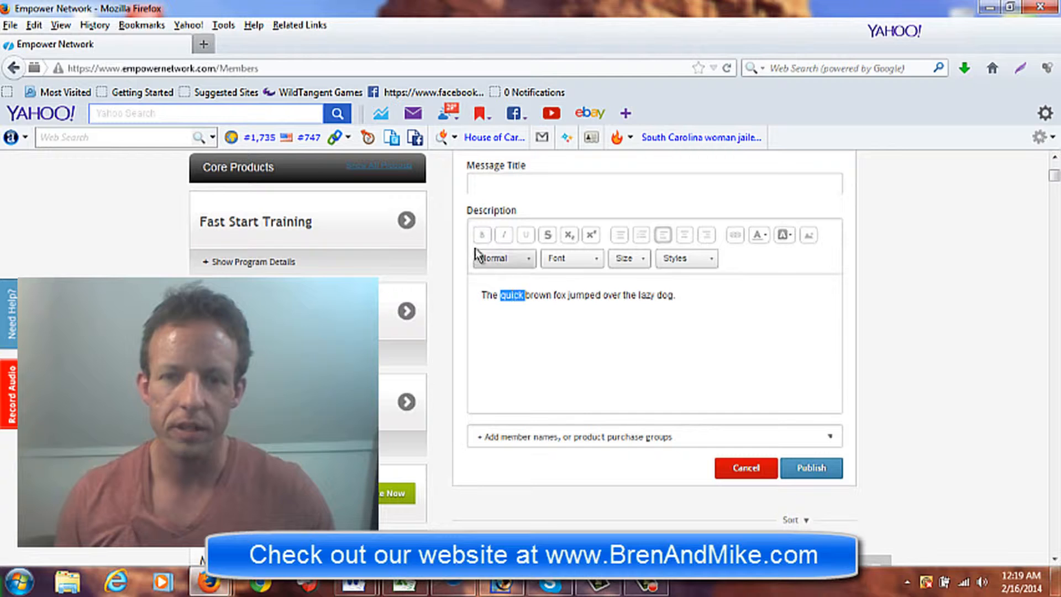
{"action": "left_click", "coordinate": [482, 235]}
{"action": "left_click", "coordinate": [592, 309]}
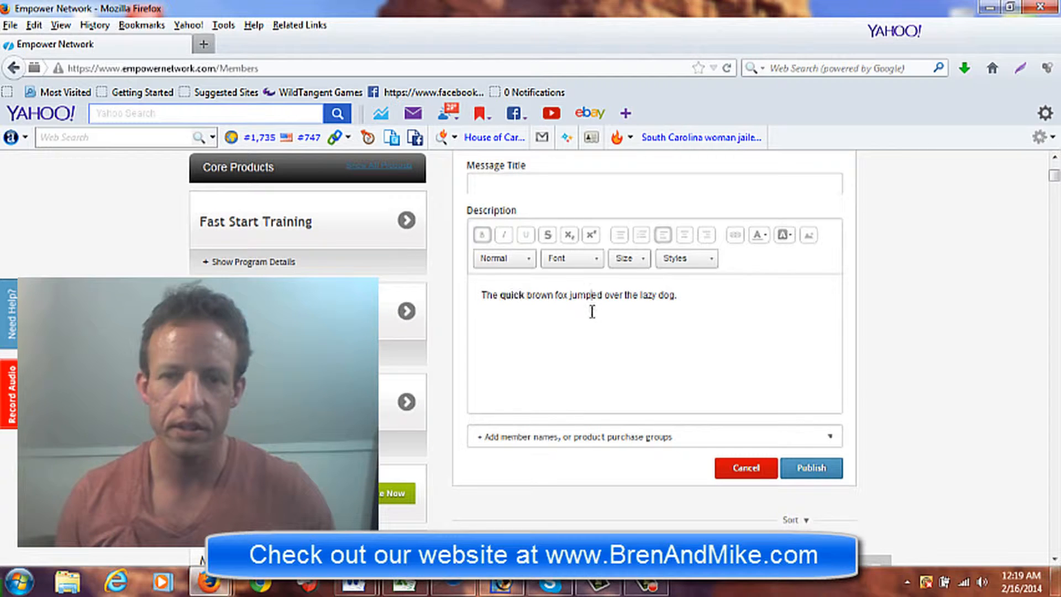
Step: Italicize the word "brown" and underline the word "fox" in the description sentence
{"action": "double_click", "coordinate": [541, 297]}
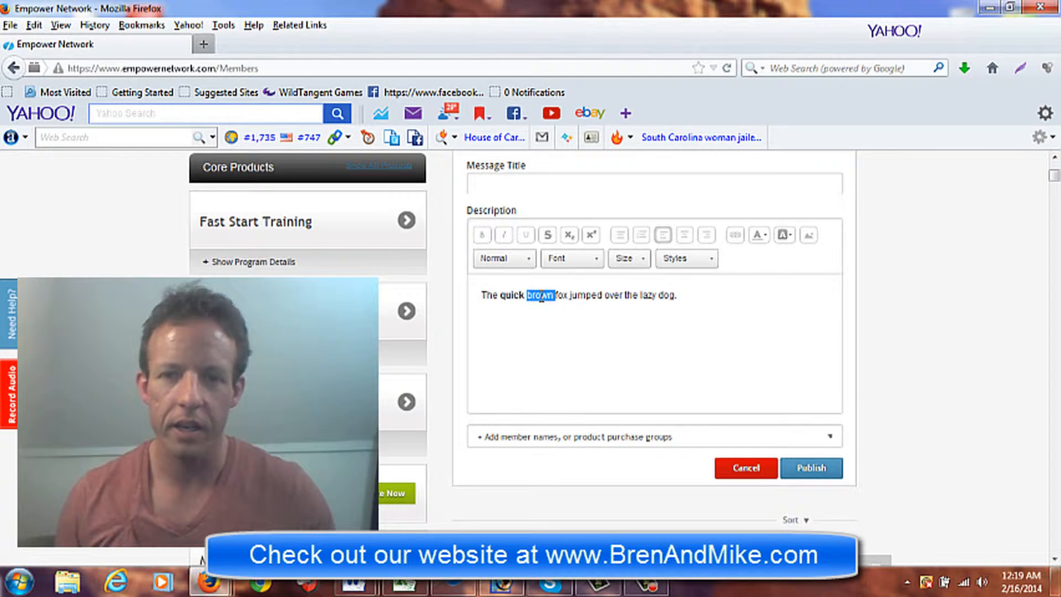
{"action": "left_click", "coordinate": [504, 236]}
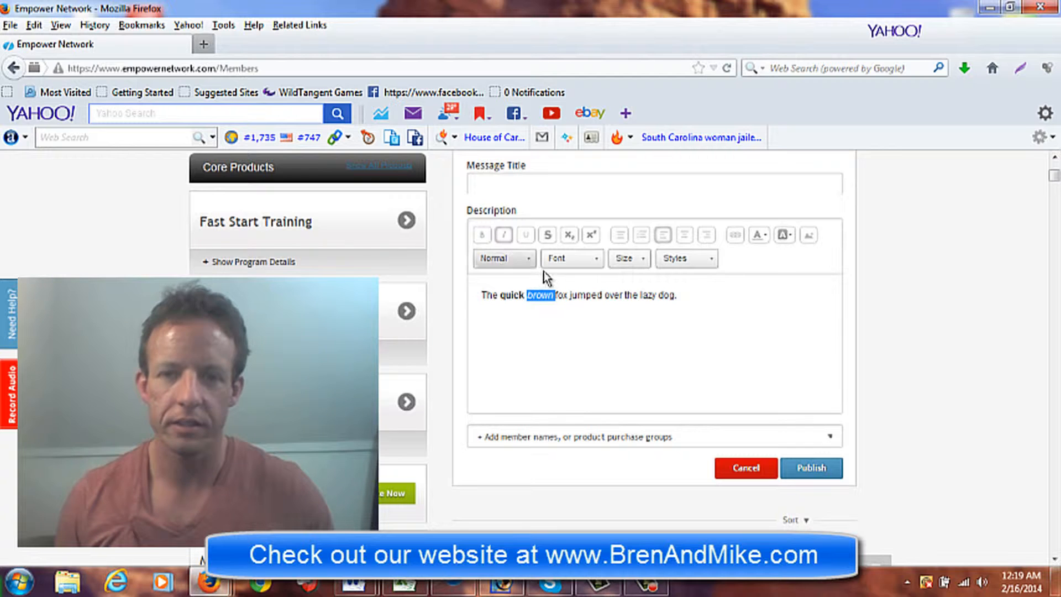
{"action": "double_click", "coordinate": [562, 295]}
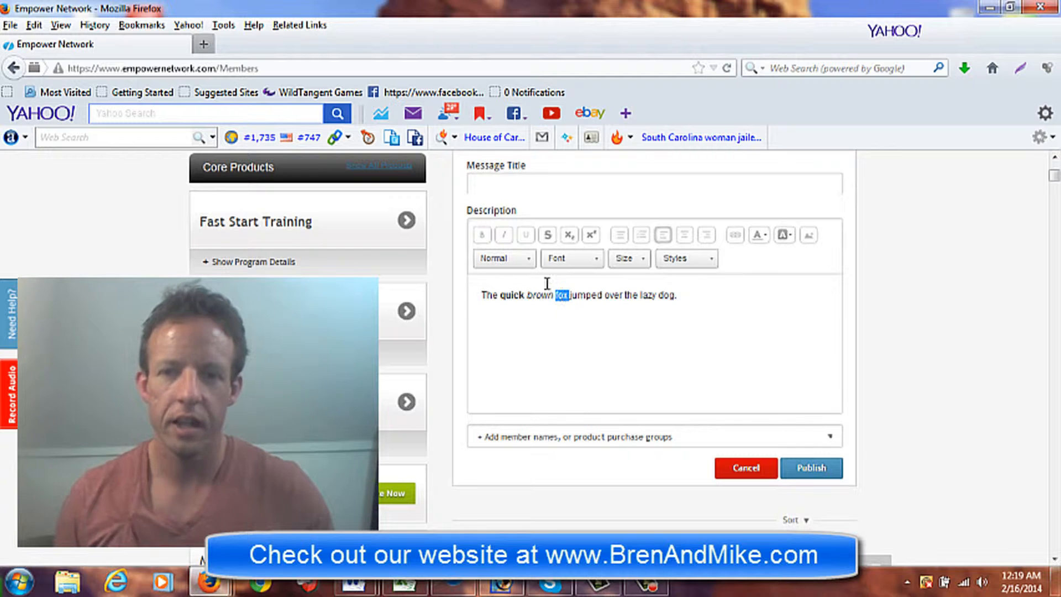
{"action": "left_click", "coordinate": [525, 232]}
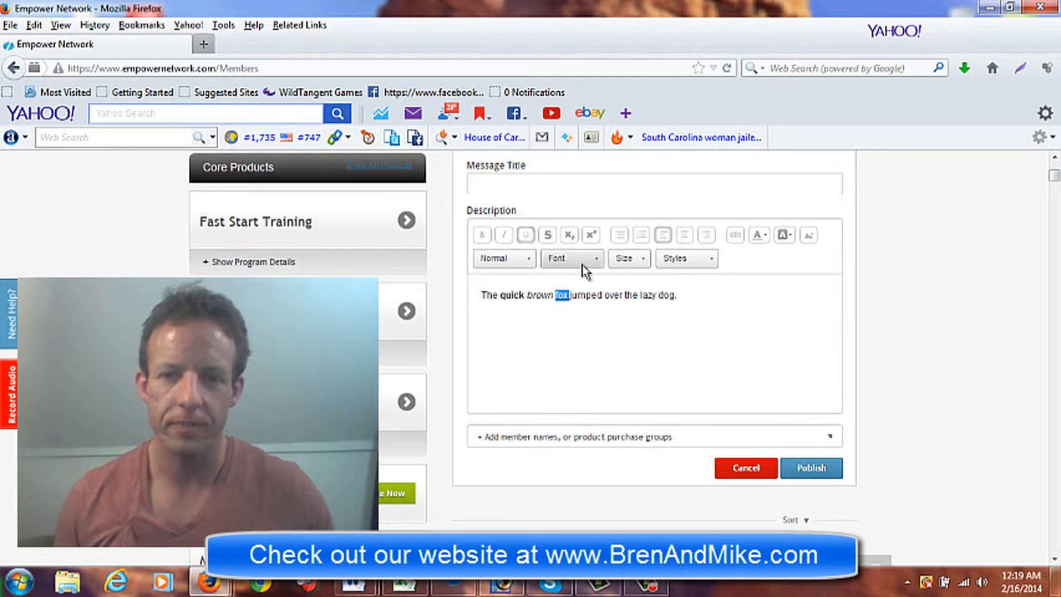
{"action": "left_click", "coordinate": [602, 312]}
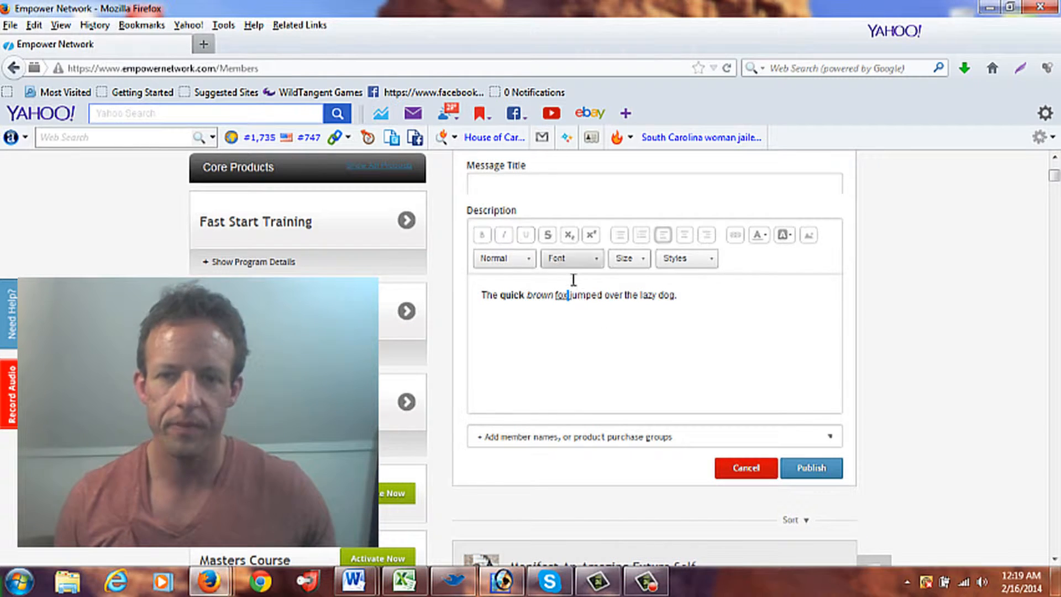
Step: Apply strikethrough to the word "jumped" in the description sentence
{"action": "double_click", "coordinate": [592, 293]}
{"action": "left_click", "coordinate": [603, 295]}
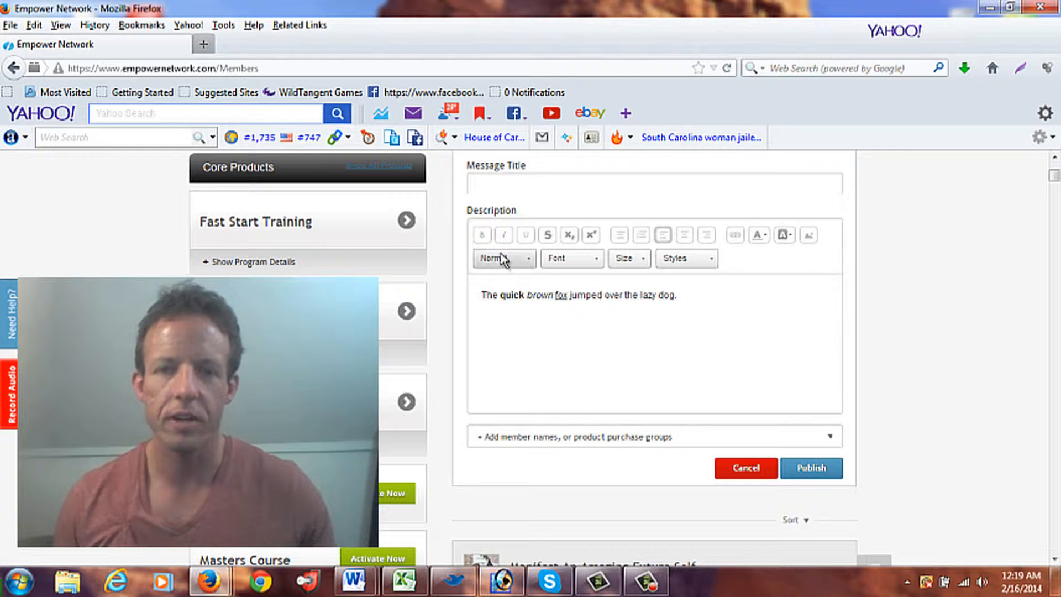
{"action": "double_click", "coordinate": [584, 297]}
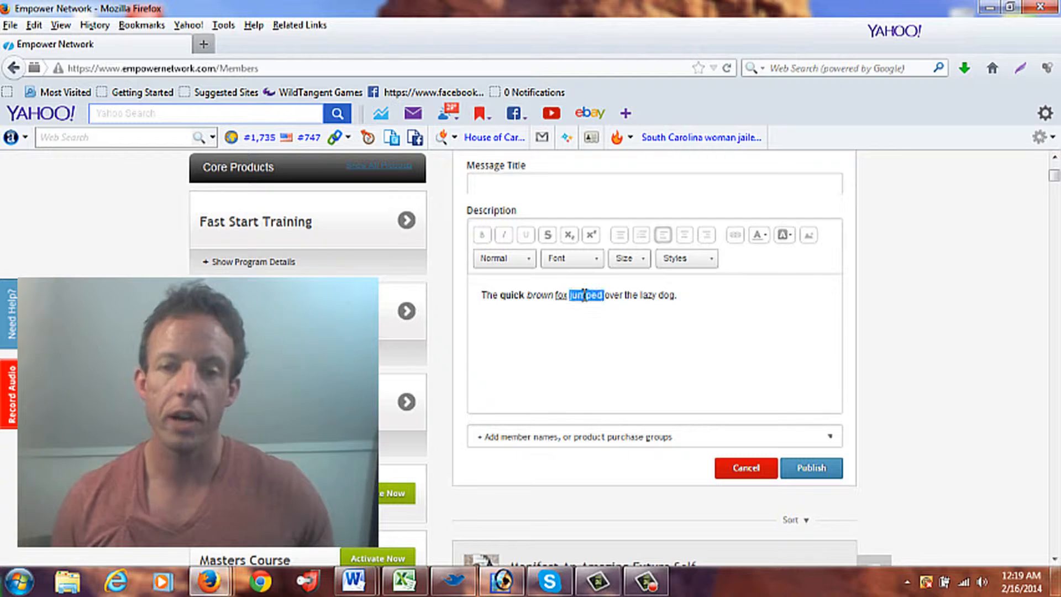
{"action": "left_click", "coordinate": [549, 239]}
{"action": "left_click", "coordinate": [641, 295]}
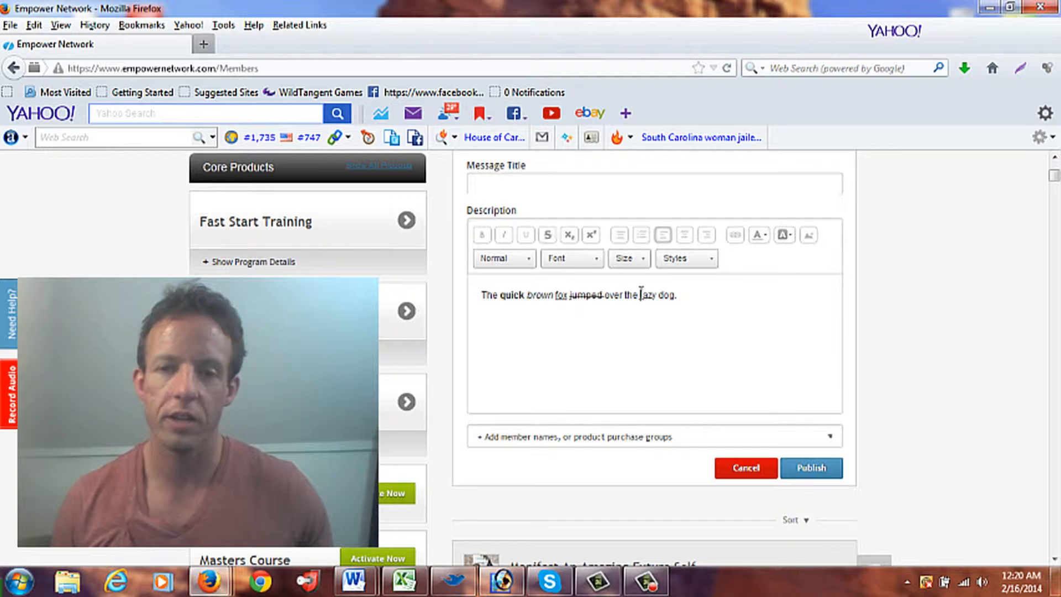
{"action": "left_click", "coordinate": [603, 295]}
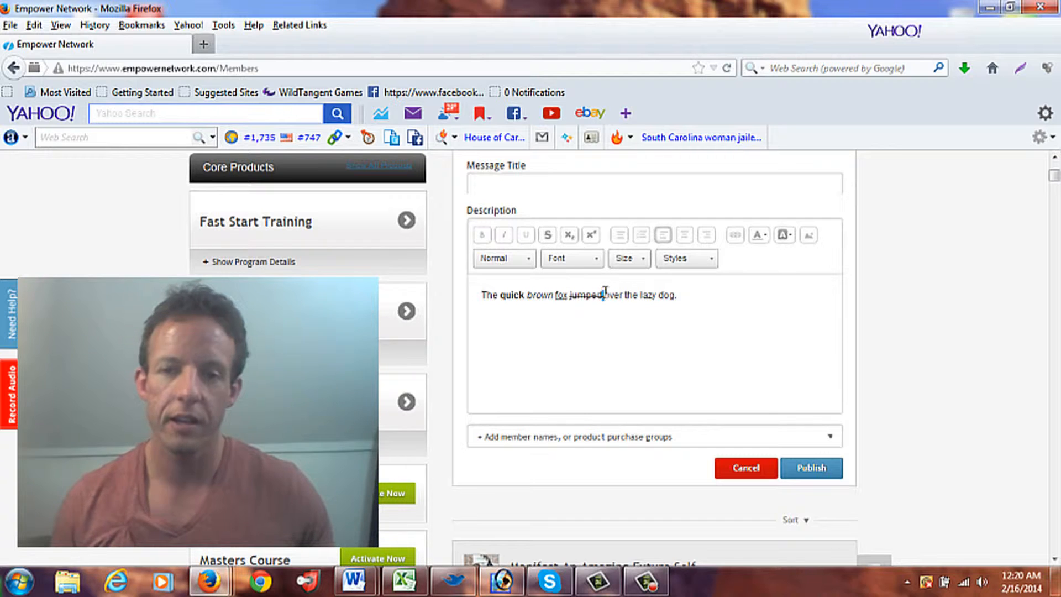
{"action": "left_click", "coordinate": [548, 236]}
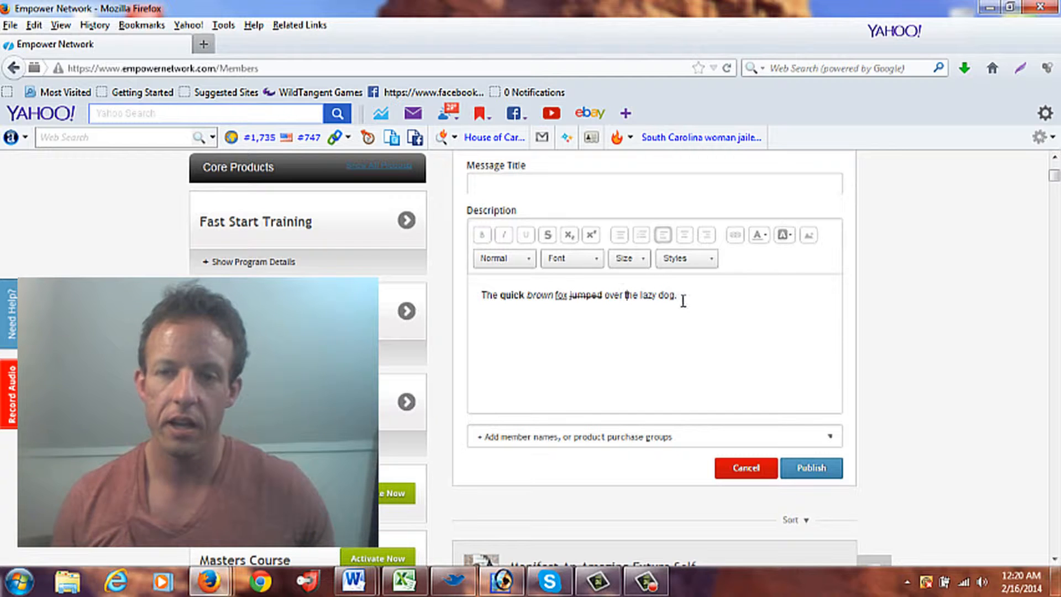
Step: Add a new line reading "X2 X2" below the sentence and make the first 2 a subscript
{"action": "key", "text": "Return"}
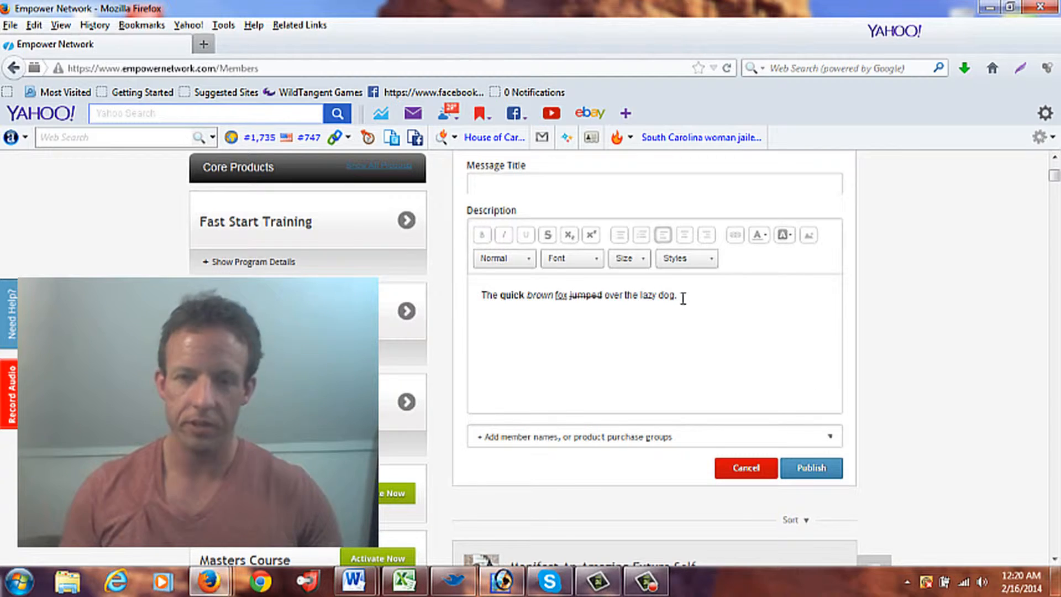
{"action": "type", "text": "X2   X2"}
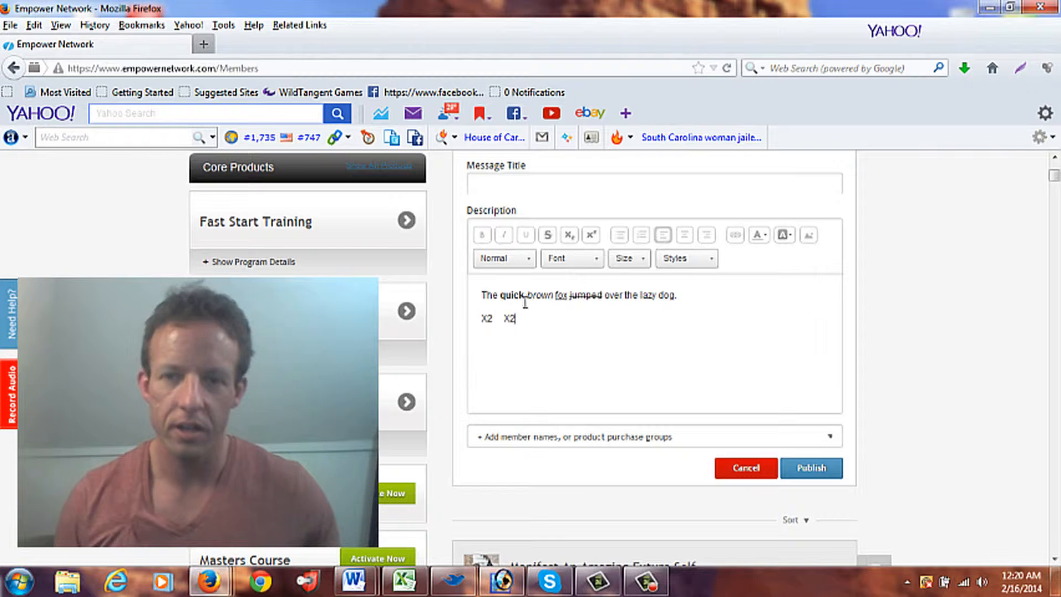
{"action": "left_click_drag", "start_coordinate": [484, 318], "coordinate": [493, 318]}
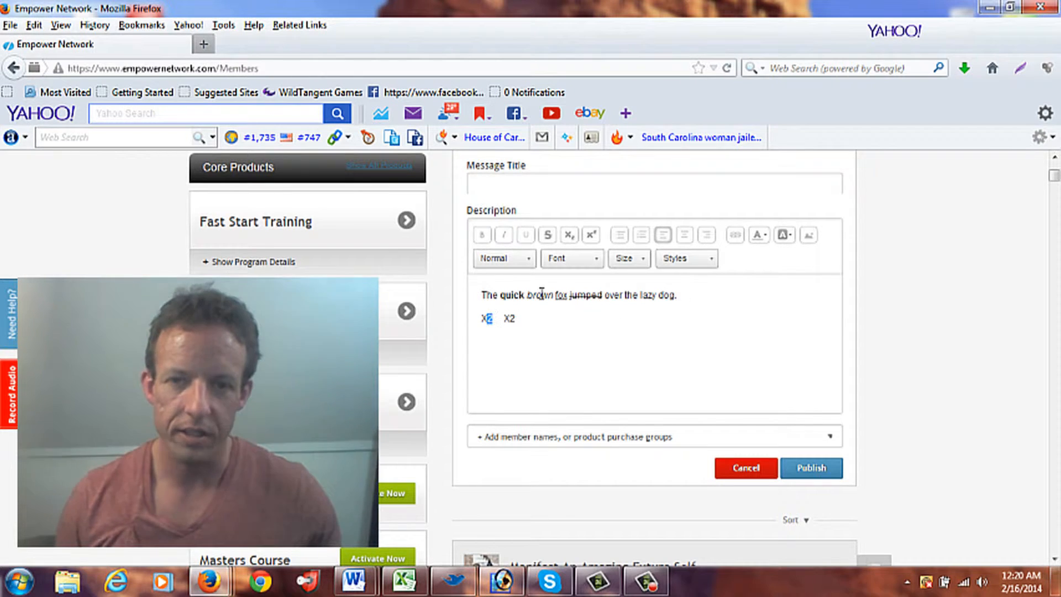
{"action": "left_click", "coordinate": [568, 236]}
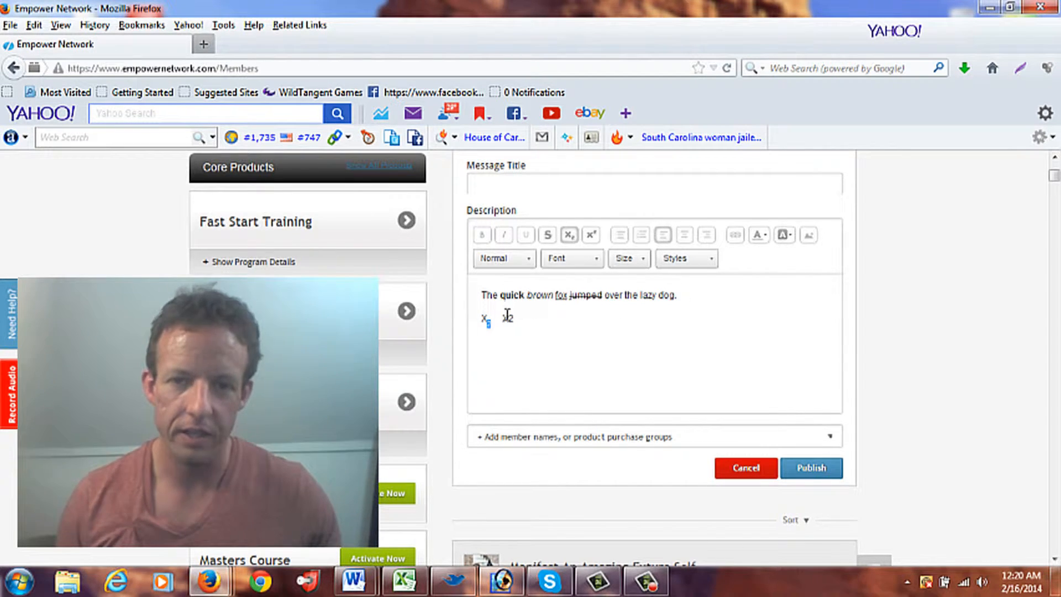
Step: Make the 2 in the second "X2" a superscript and return to normal text
{"action": "left_click", "coordinate": [507, 319]}
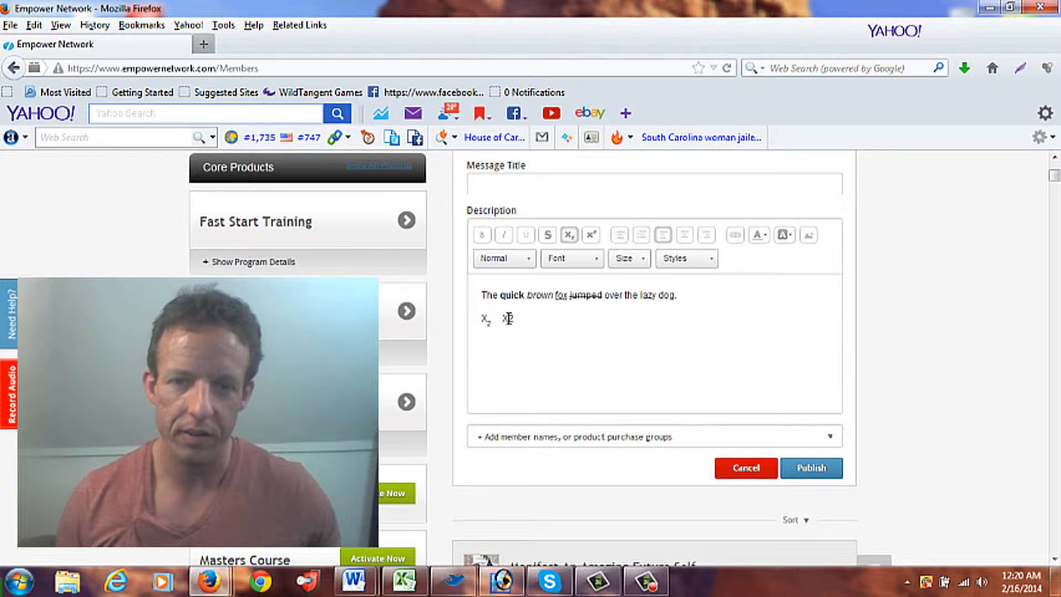
{"action": "left_click", "coordinate": [590, 236]}
{"action": "left_click", "coordinate": [573, 322]}
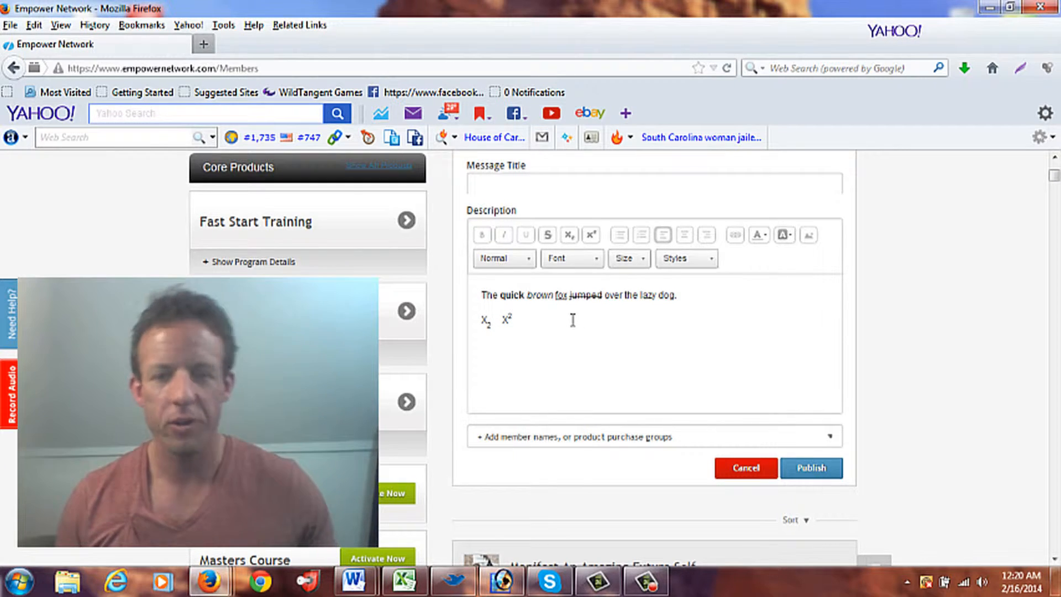
{"action": "left_click", "coordinate": [590, 236]}
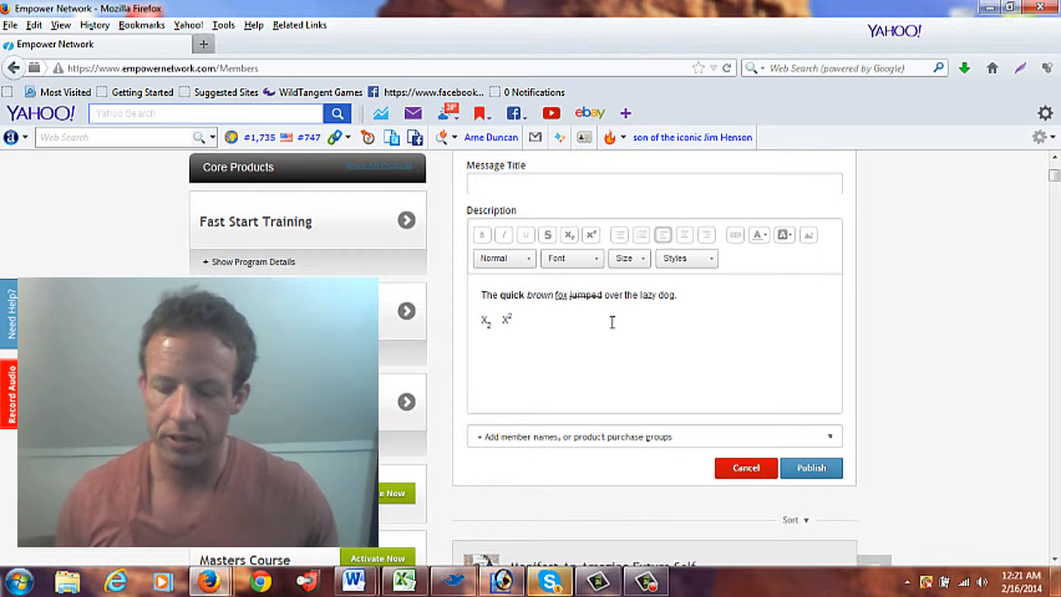
Step: Add "one", "two" and "three" on separate lines directly below the X2 line, without extra blank lines
{"action": "key", "text": "Return"}
{"action": "key", "text": "Return"}
{"action": "key", "text": "Return"}
{"action": "key", "text": "Return"}
{"action": "type", "text": "one"}
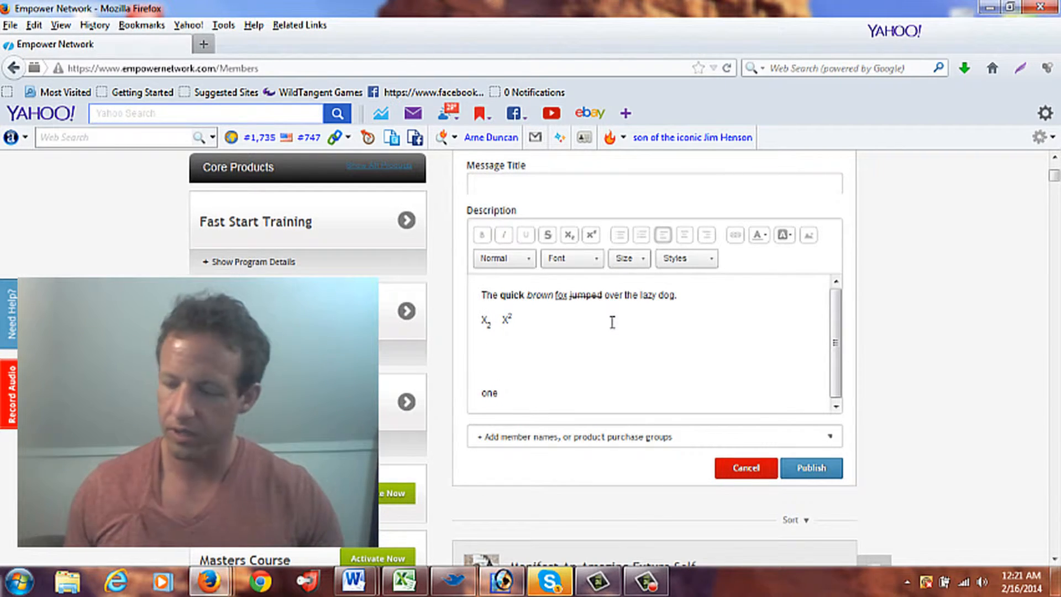
{"action": "key", "text": "Up"}
{"action": "key", "text": "BackSpace"}
{"action": "key", "text": "BackSpace"}
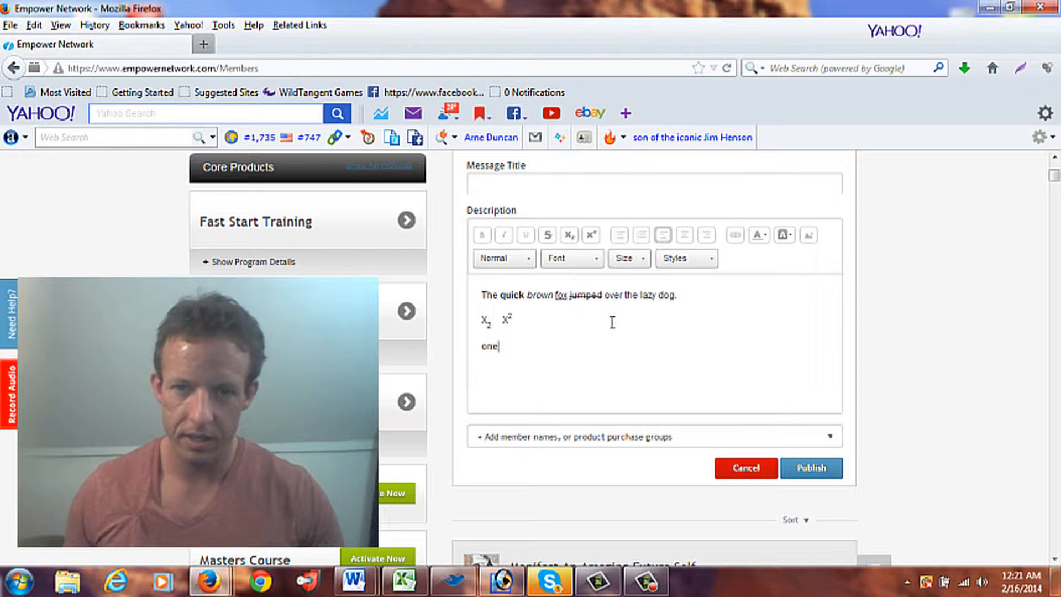
{"action": "key", "text": "Return"}
{"action": "type", "text": "two"}
{"action": "key", "text": "Return"}
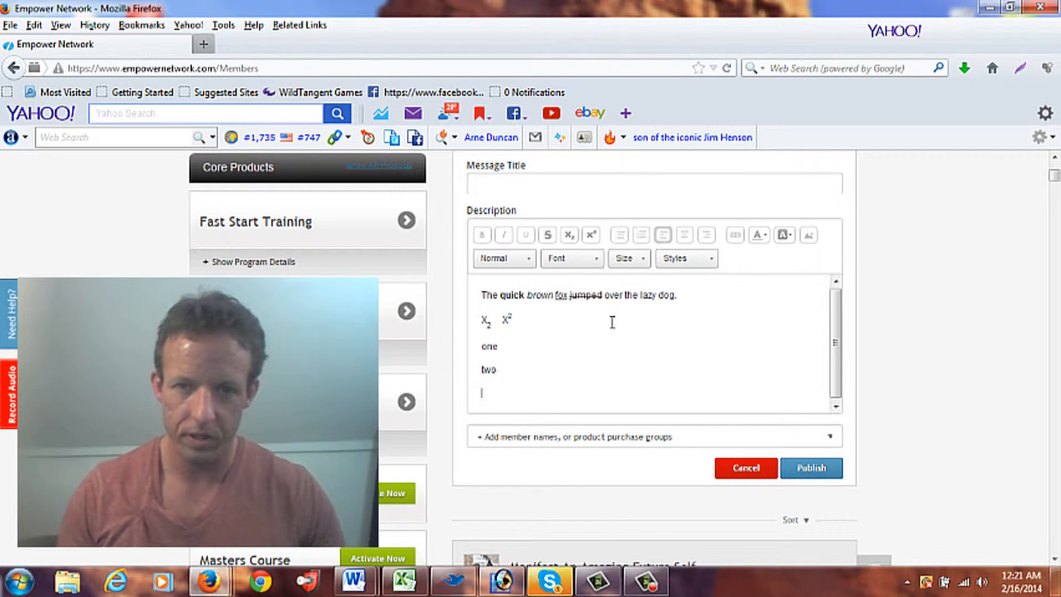
{"action": "type", "text": "three"}
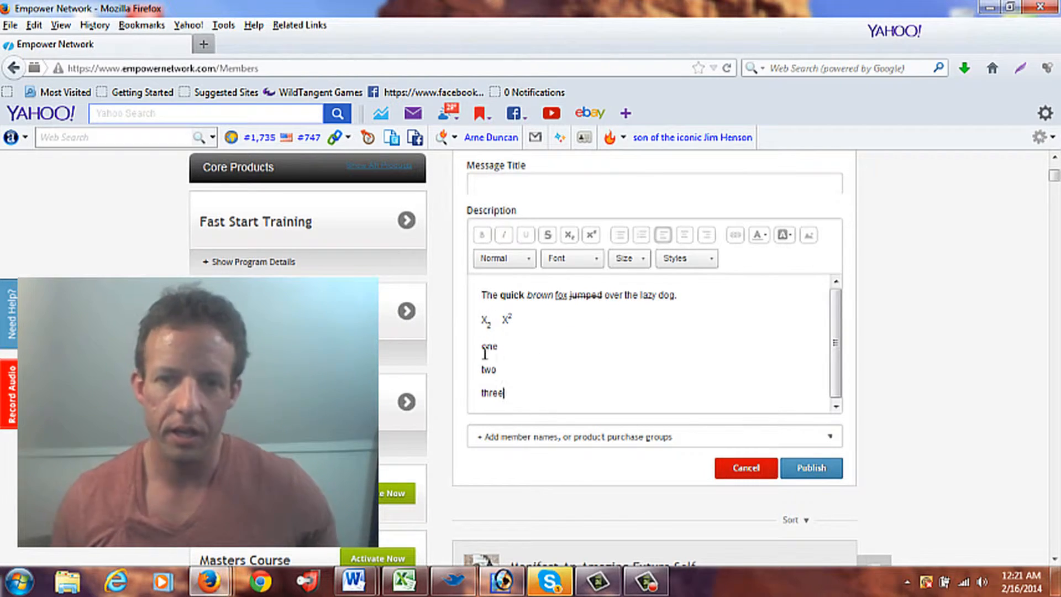
Step: Try bulleted and numbered list formatting on the lines "one", "two" and "three", returning them to plain lines
{"action": "left_click_drag", "start_coordinate": [482, 348], "coordinate": [503, 393]}
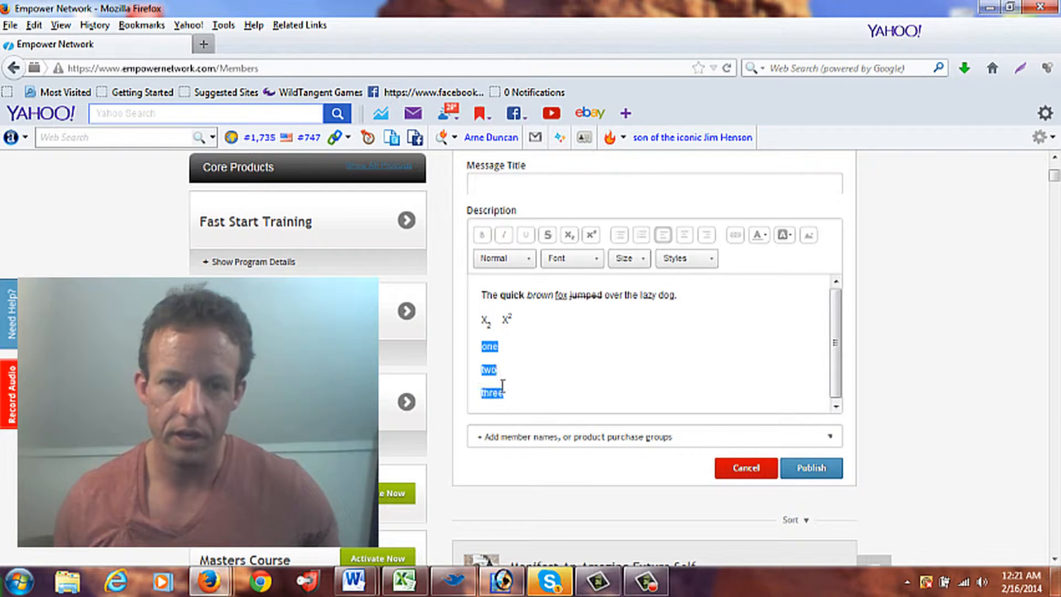
{"action": "left_click", "coordinate": [619, 236]}
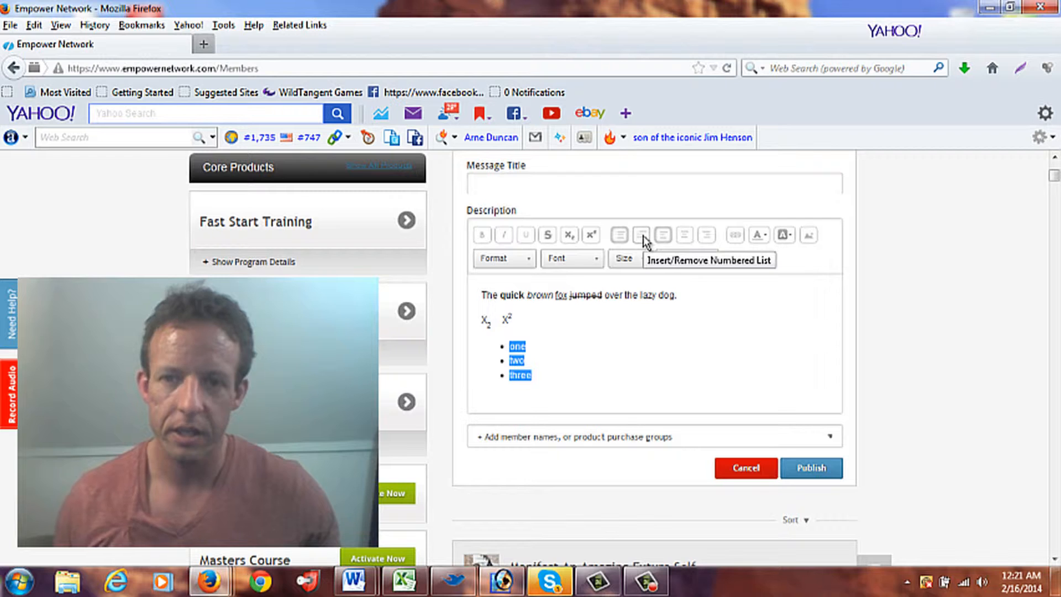
{"action": "left_click", "coordinate": [643, 235]}
{"action": "left_click", "coordinate": [643, 235]}
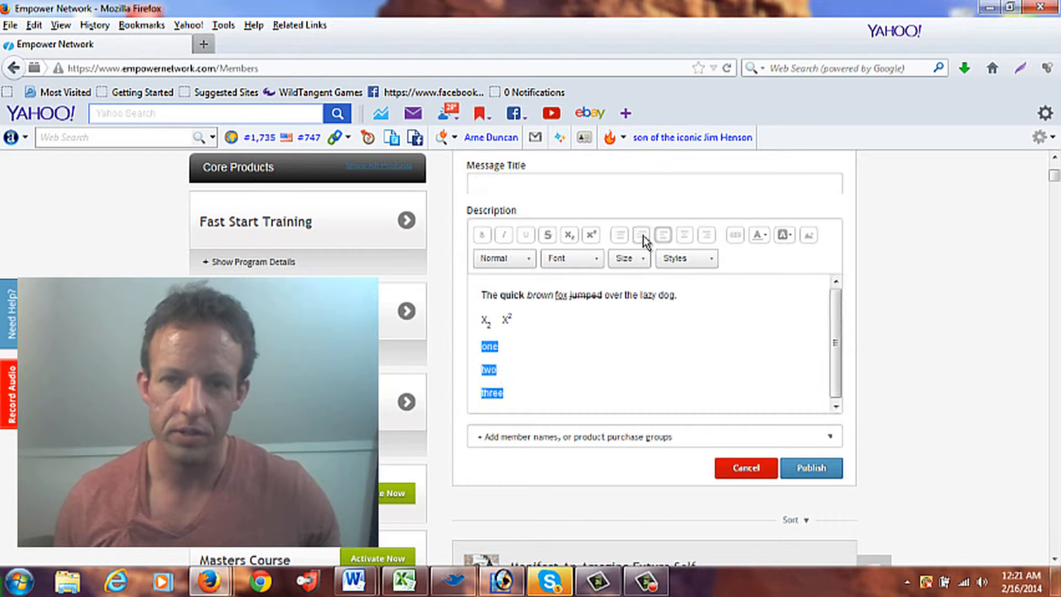
{"action": "left_click", "coordinate": [644, 235]}
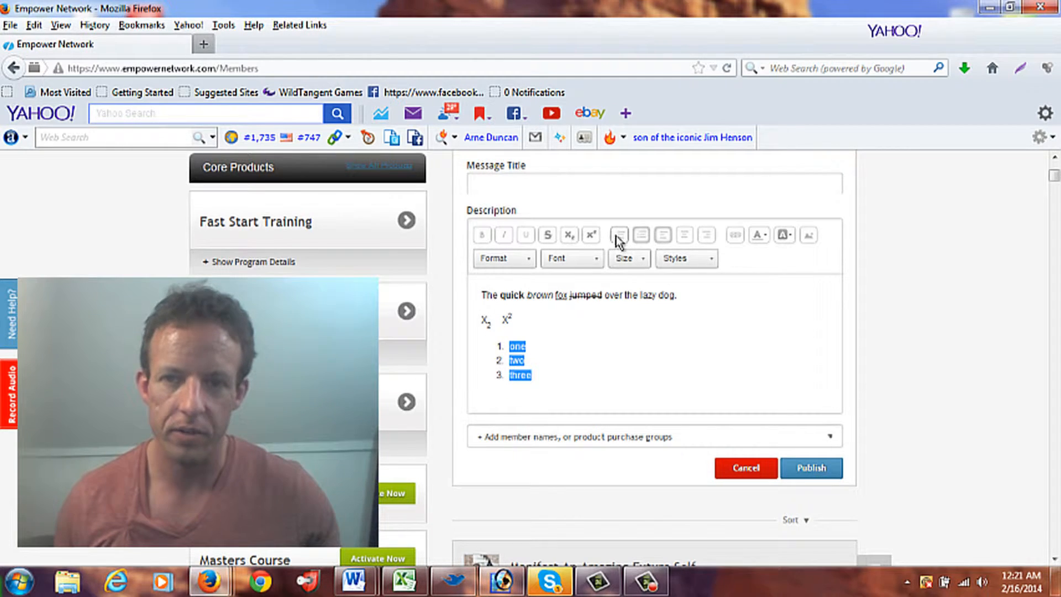
{"action": "left_click", "coordinate": [618, 235]}
{"action": "left_click", "coordinate": [618, 234]}
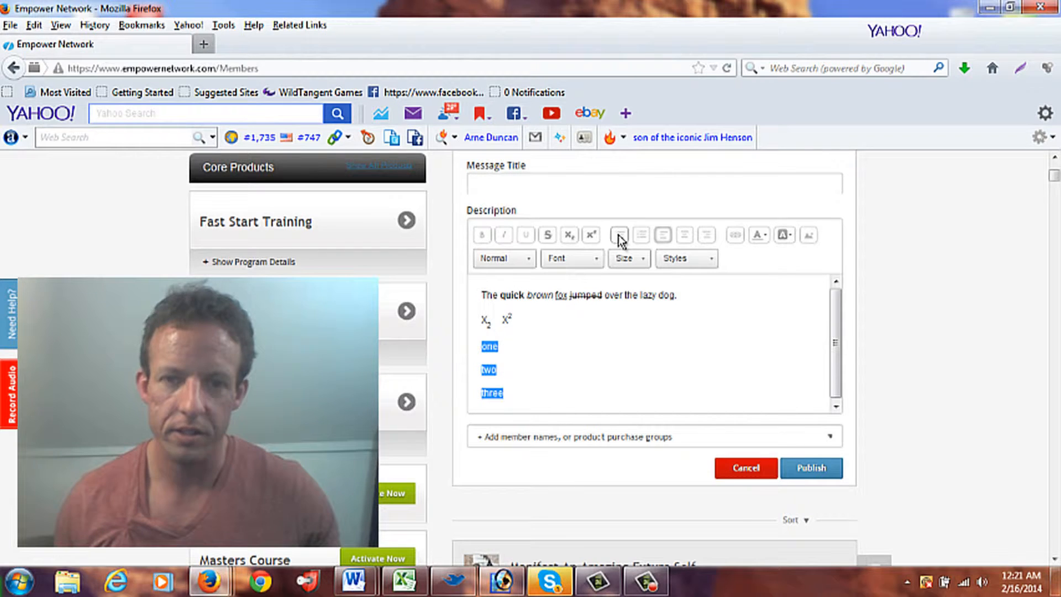
Step: Toggle the bulleted list on and off twice for the three selected lines
{"action": "left_click", "coordinate": [618, 234]}
{"action": "left_click", "coordinate": [619, 234]}
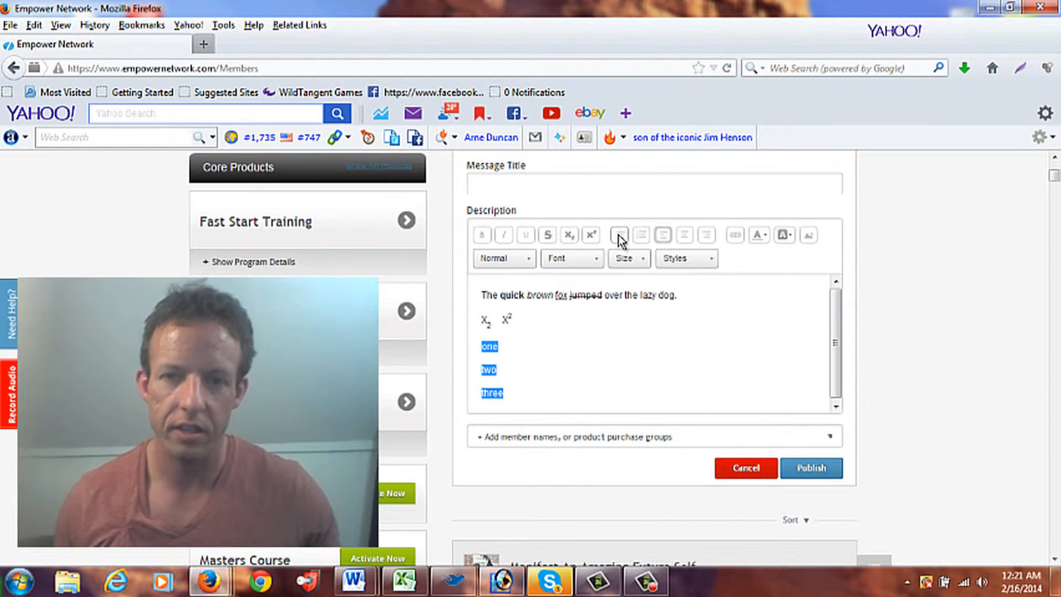
{"action": "left_click", "coordinate": [619, 234]}
{"action": "left_click", "coordinate": [618, 234]}
Step: Toggle the numbered list on and off twice for the three selected lines
{"action": "left_click", "coordinate": [640, 235]}
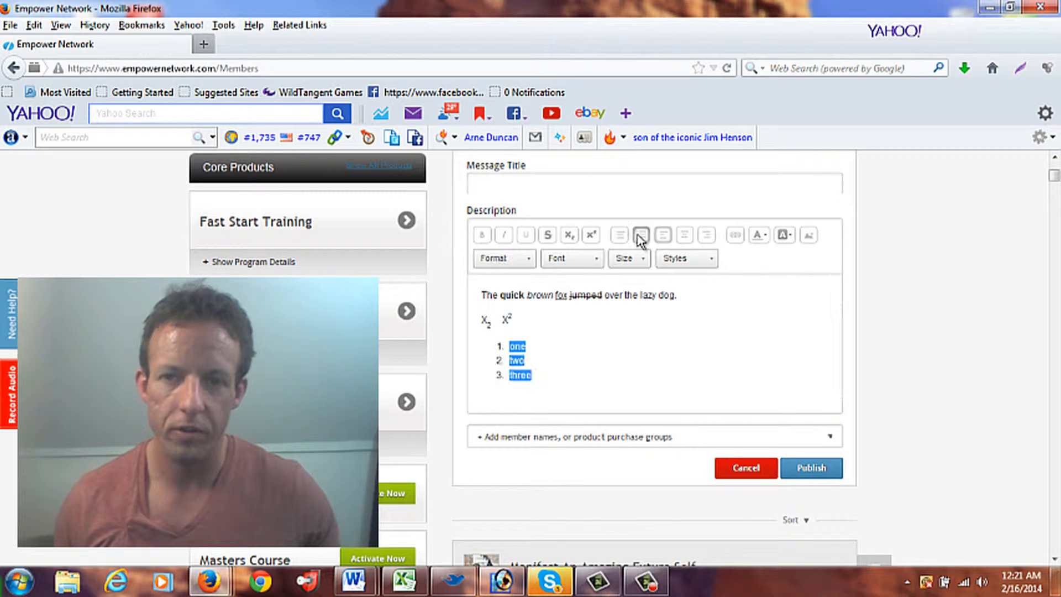
{"action": "left_click", "coordinate": [641, 235]}
{"action": "left_click", "coordinate": [640, 235]}
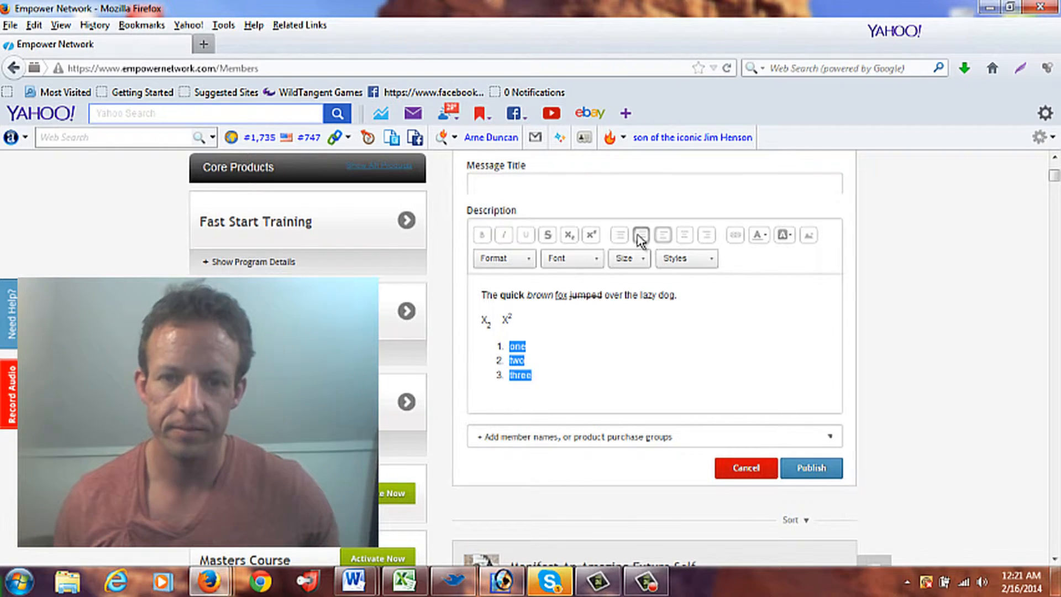
{"action": "left_click", "coordinate": [641, 236]}
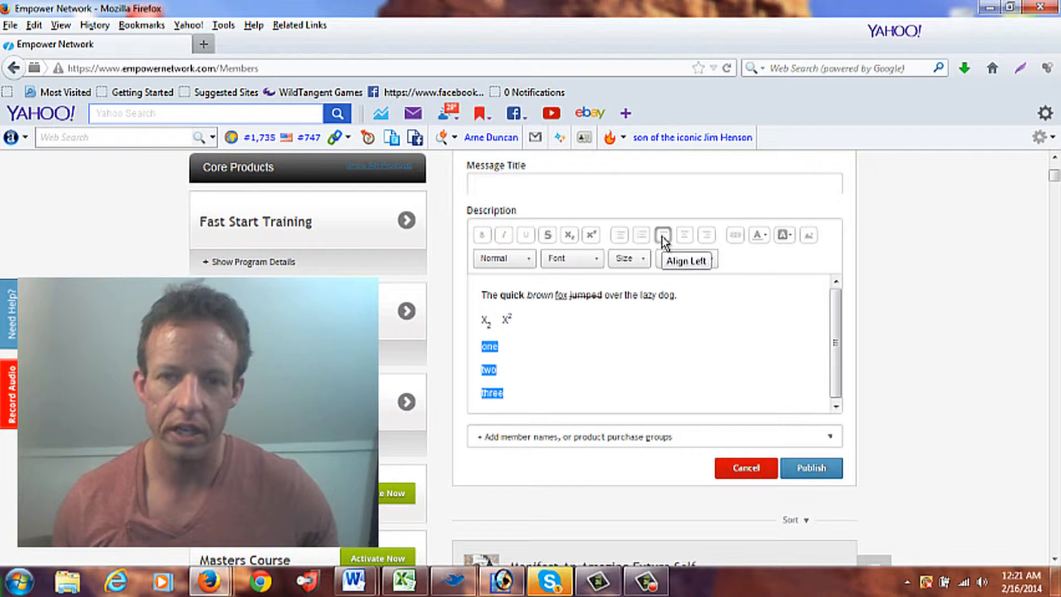
Step: Try center and right alignment on the lines "one", "two" and "three", restore left alignment and deselect them
{"action": "left_click", "coordinate": [685, 237]}
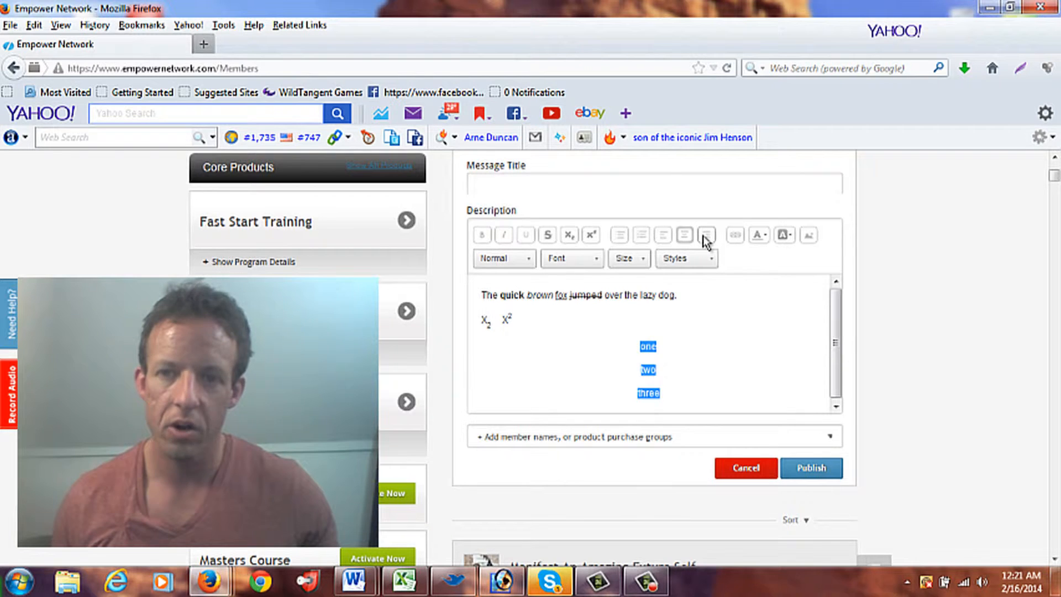
{"action": "left_click", "coordinate": [703, 236]}
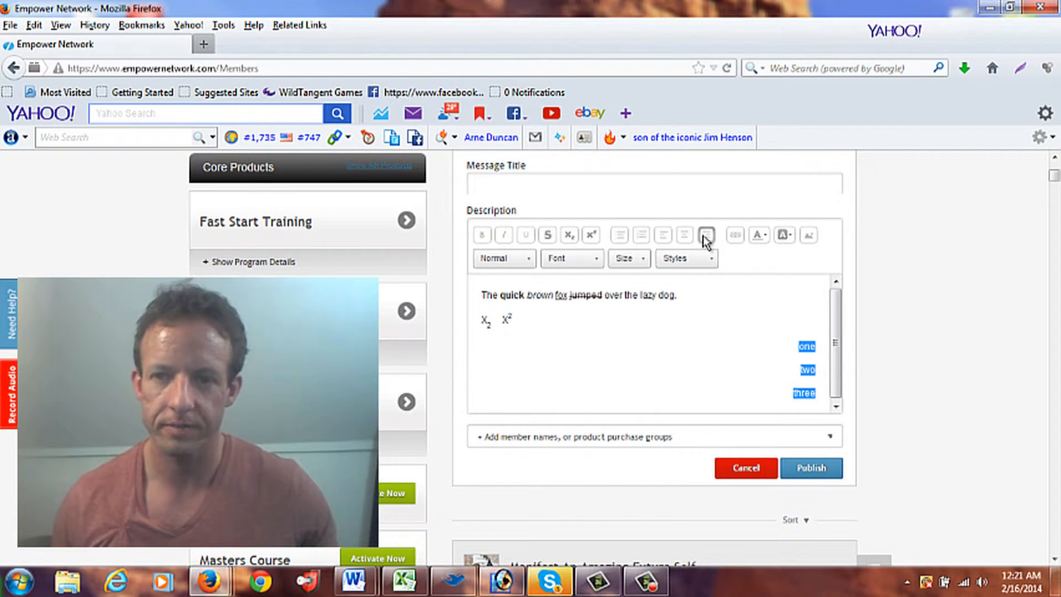
{"action": "left_click", "coordinate": [664, 236]}
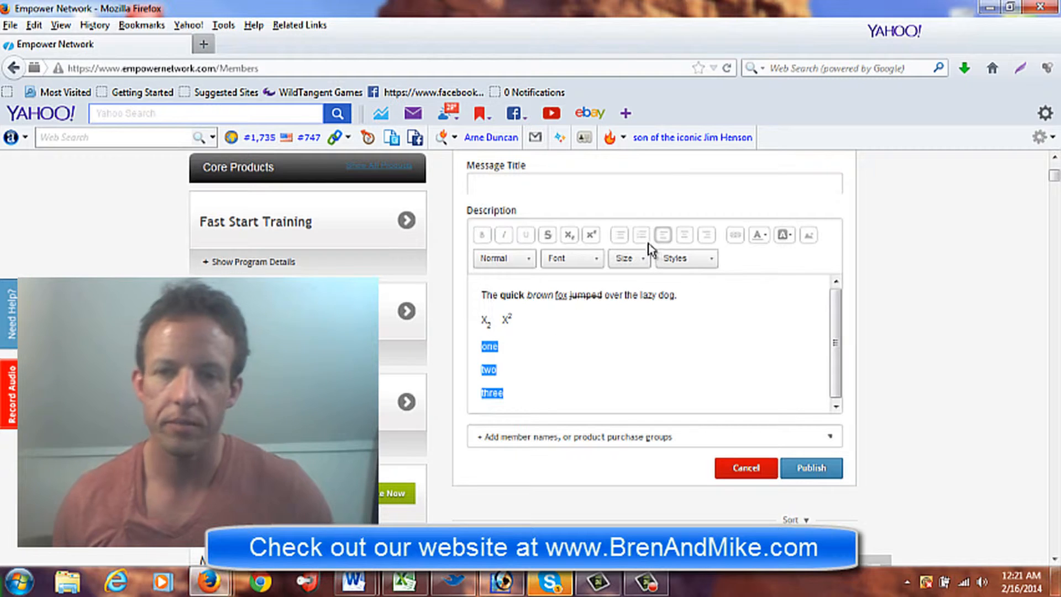
{"action": "left_click", "coordinate": [550, 367]}
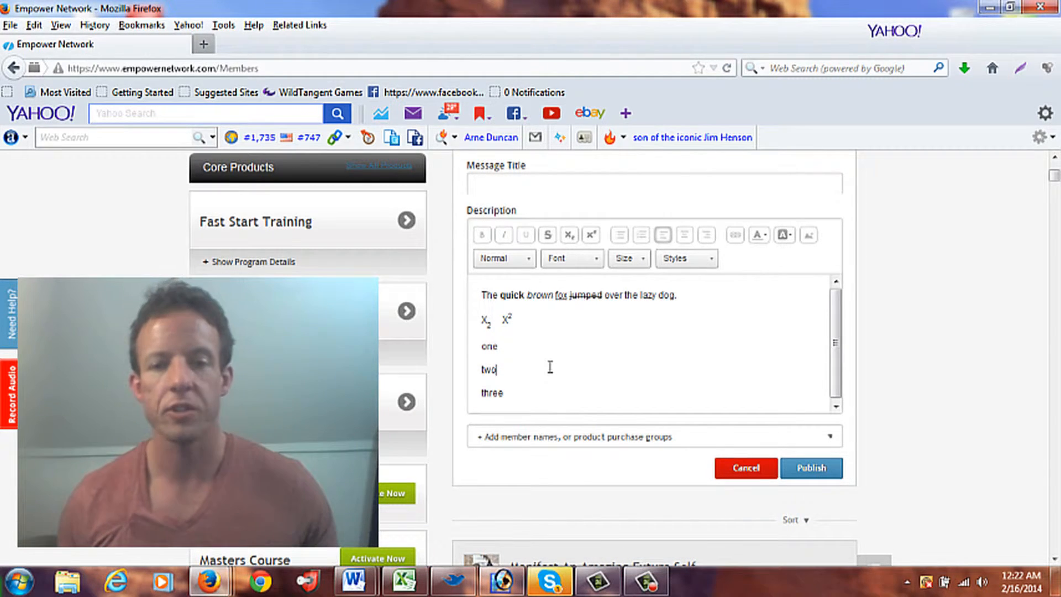
Step: Link the word "three" to the personal website's URL, with the site owner's name as title, opening in a new tab or window
{"action": "double_click", "coordinate": [493, 392]}
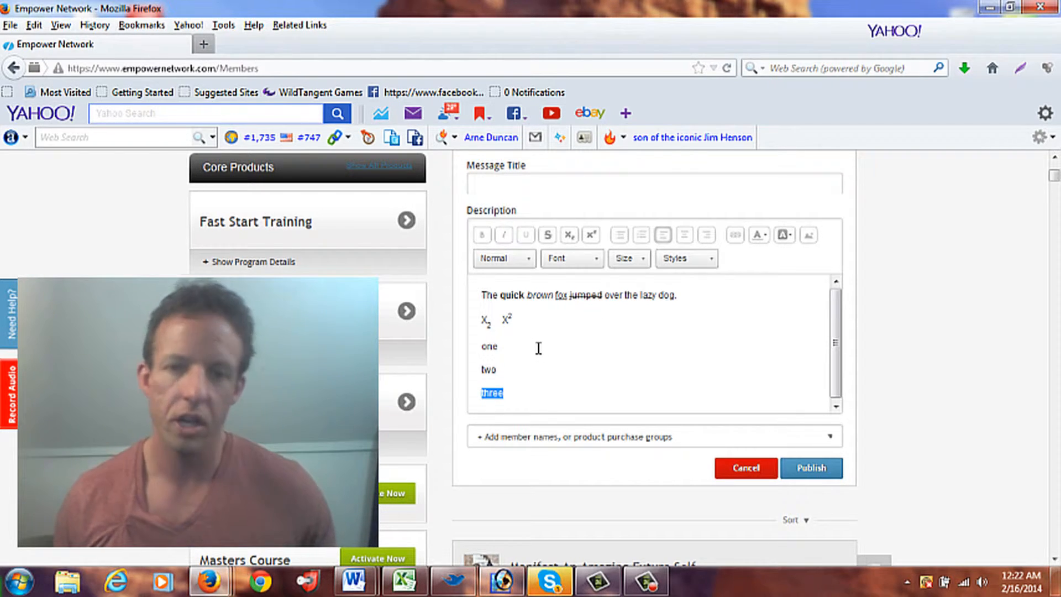
{"action": "left_click", "coordinate": [735, 239]}
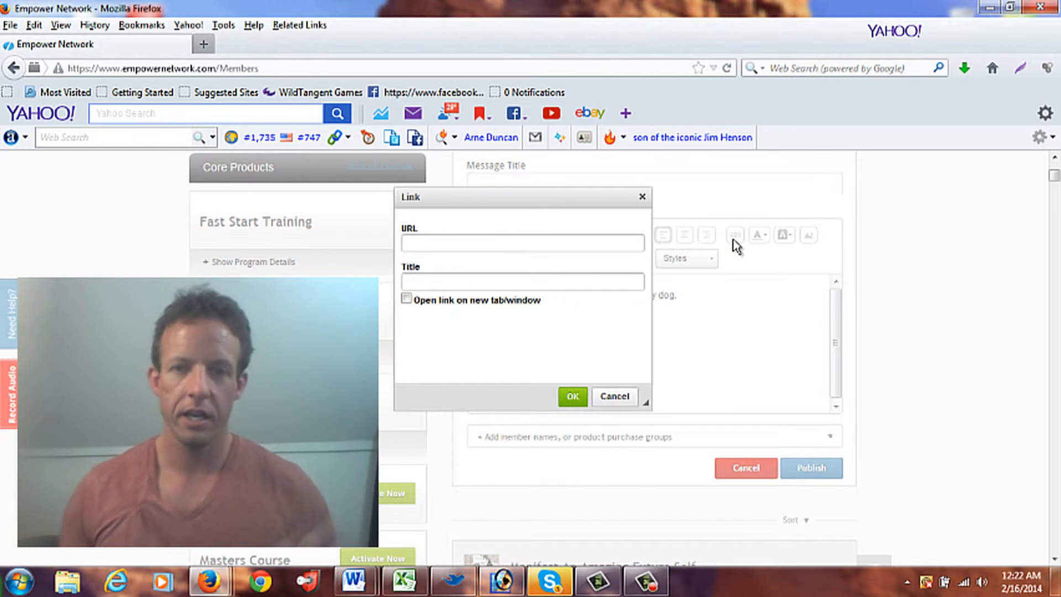
{"action": "left_click", "coordinate": [552, 244]}
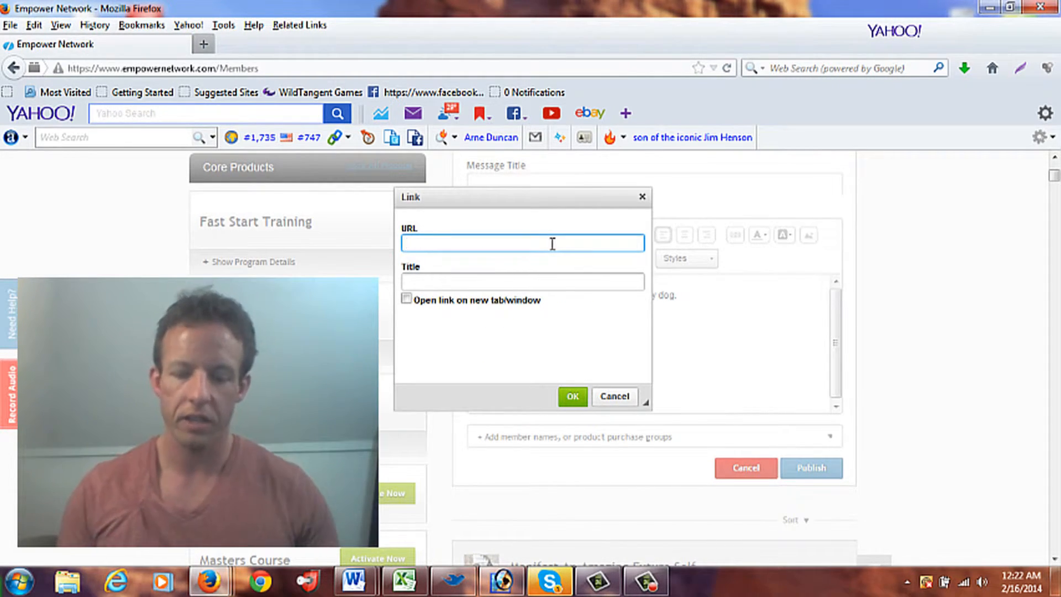
{"action": "type", "text": "www"}
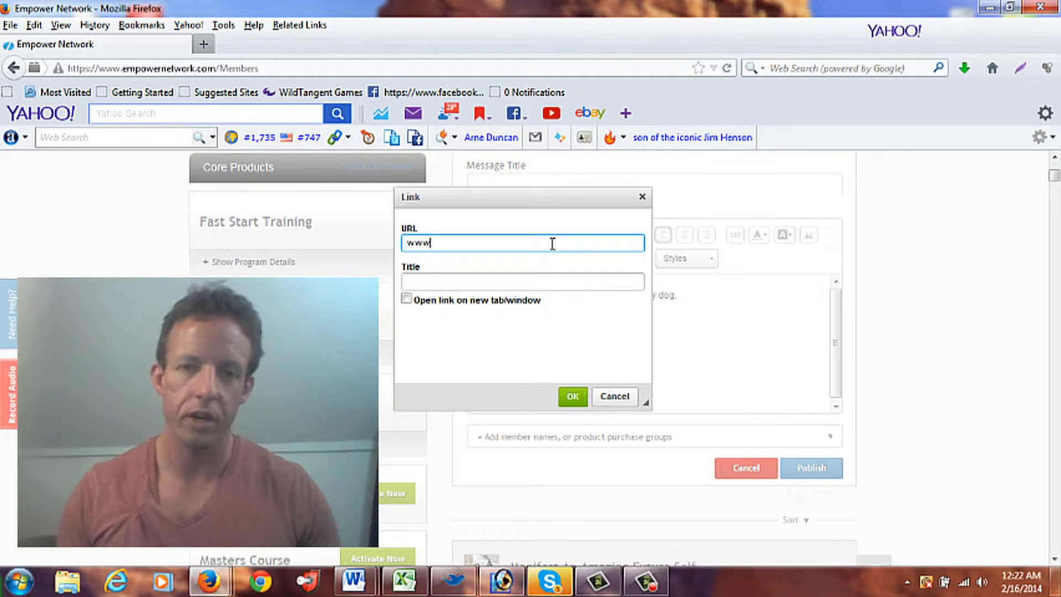
{"action": "type", "text": ".mikemarko.com"}
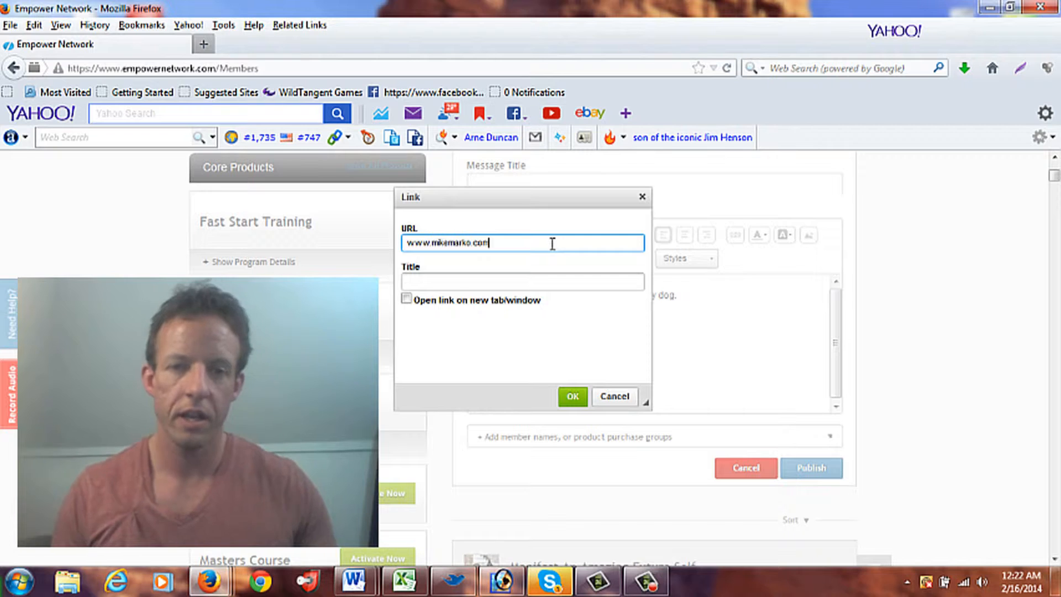
{"action": "key", "text": "Tab"}
{"action": "type", "text": "M"}
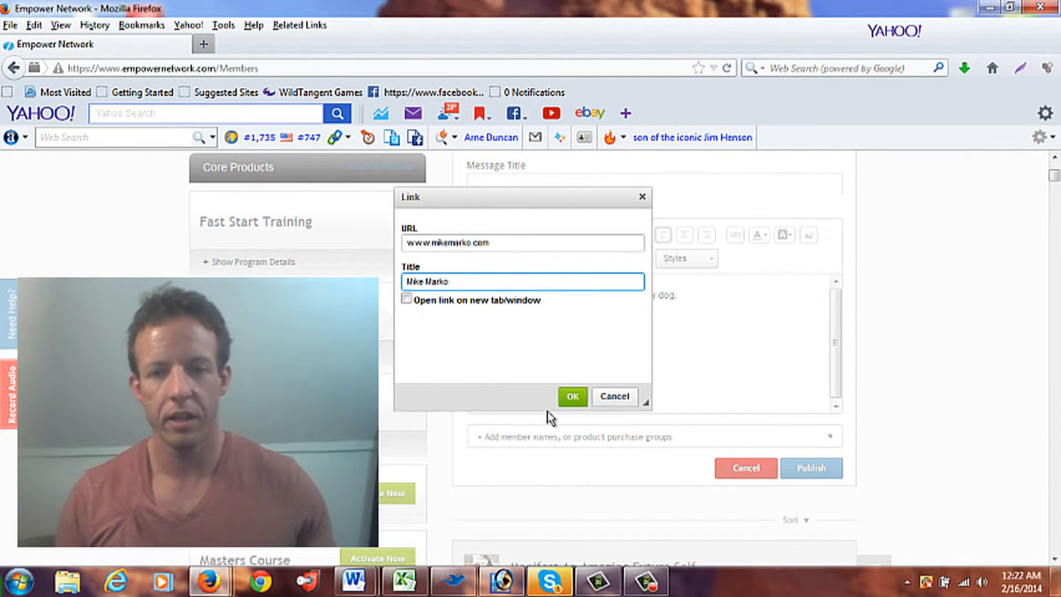
{"action": "left_click", "coordinate": [408, 299]}
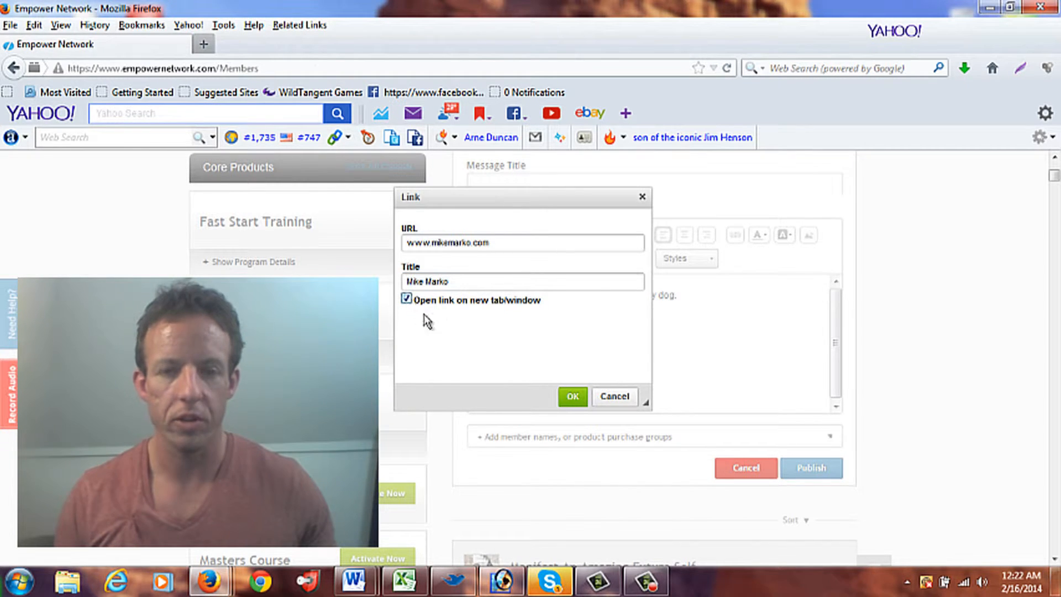
{"action": "left_click", "coordinate": [569, 398]}
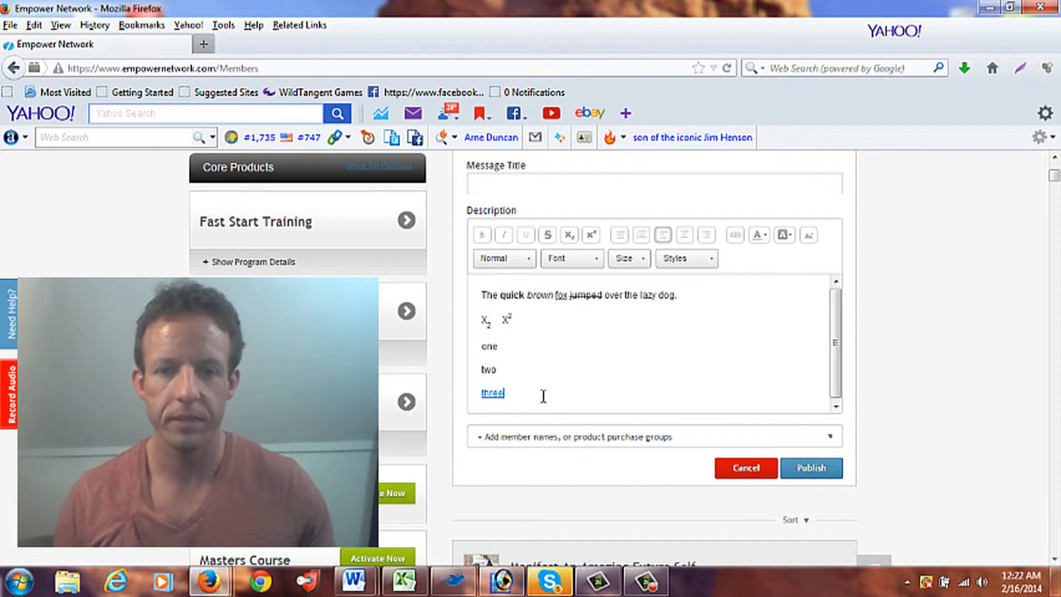
{"action": "double_click", "coordinate": [496, 391]}
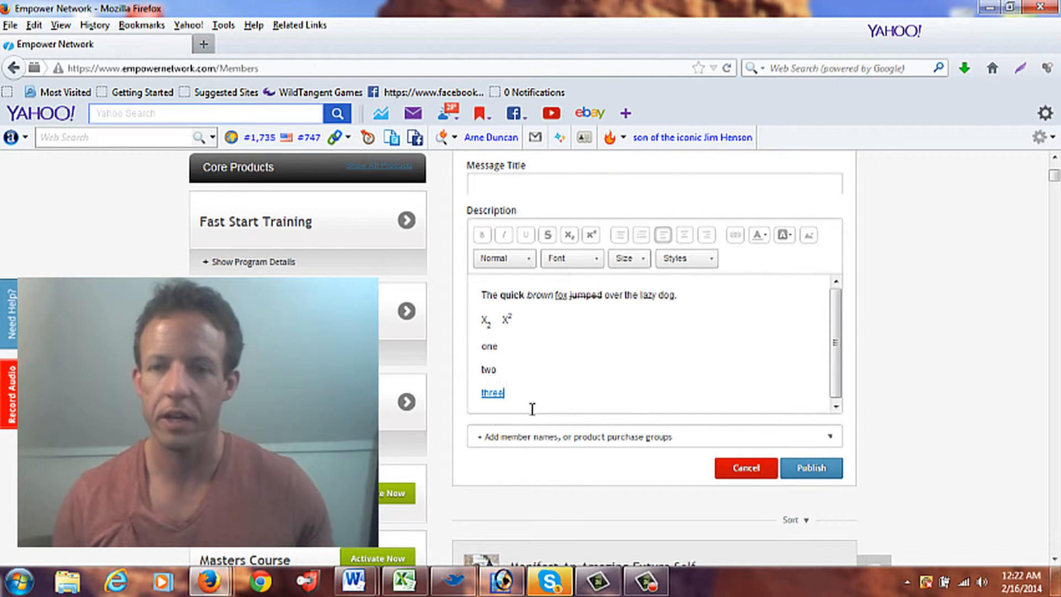
{"action": "left_click", "coordinate": [555, 370]}
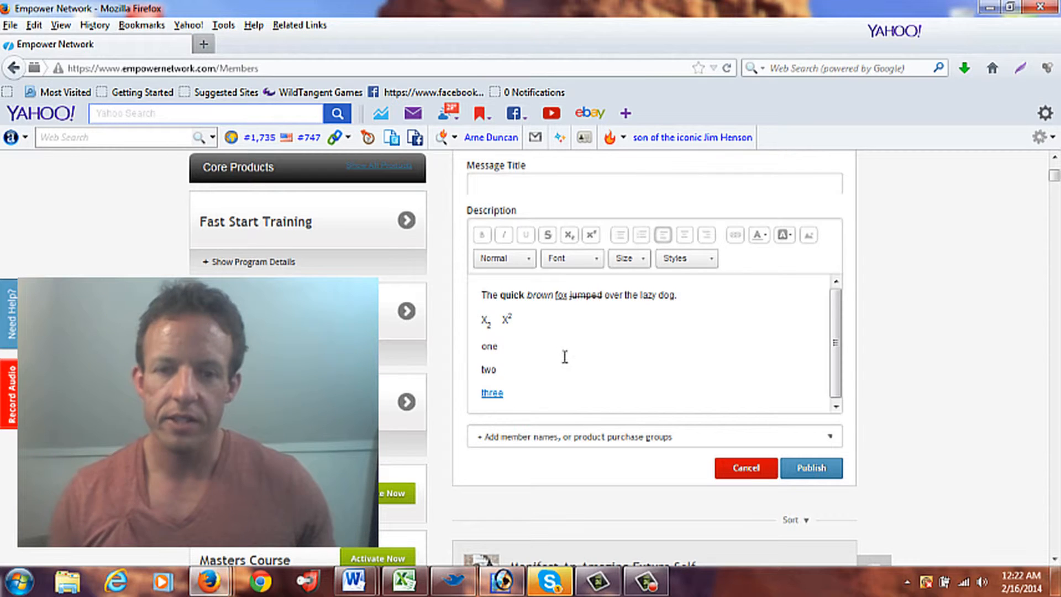
Step: Apply the Heading 1, Heading 2 and Heading 3 paragraph formats in turn to the description's first sentence
{"action": "left_click_drag", "start_coordinate": [678, 296], "coordinate": [477, 300]}
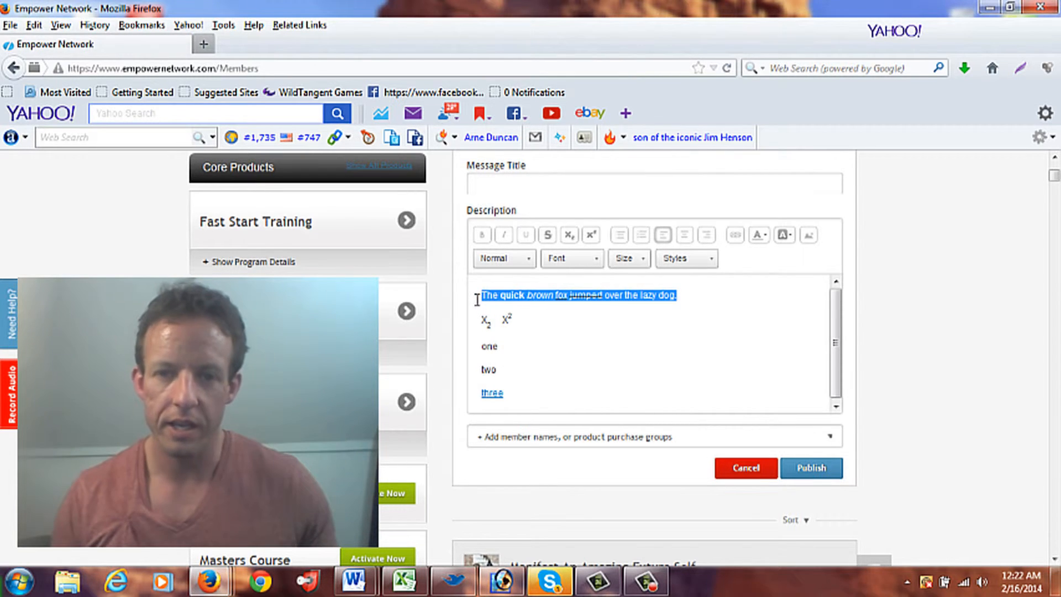
{"action": "left_click", "coordinate": [529, 261]}
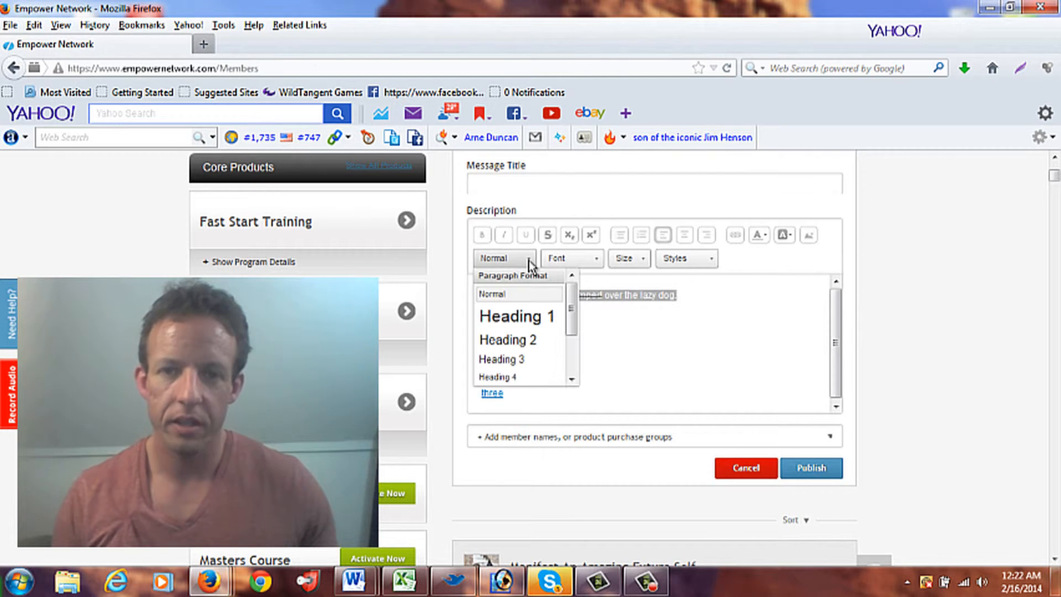
{"action": "left_click", "coordinate": [499, 315]}
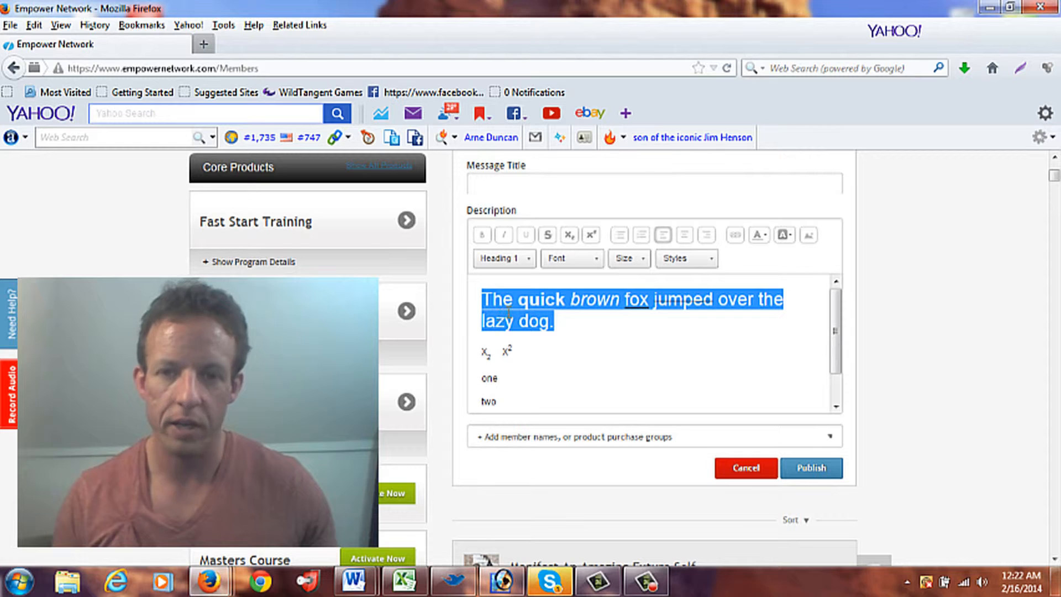
{"action": "left_click", "coordinate": [532, 260]}
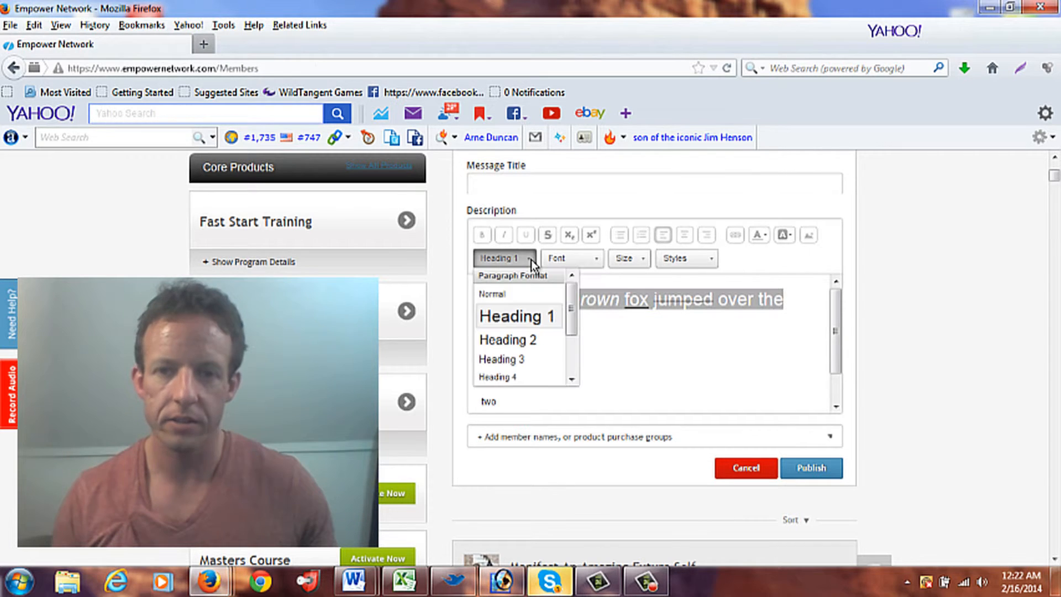
{"action": "left_click", "coordinate": [522, 340]}
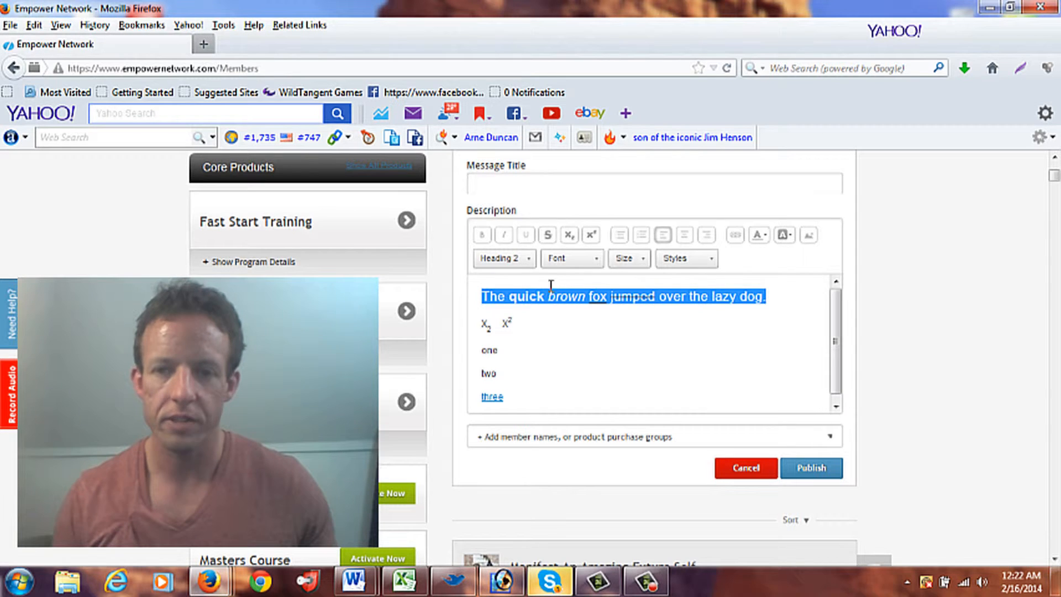
{"action": "left_click", "coordinate": [502, 258]}
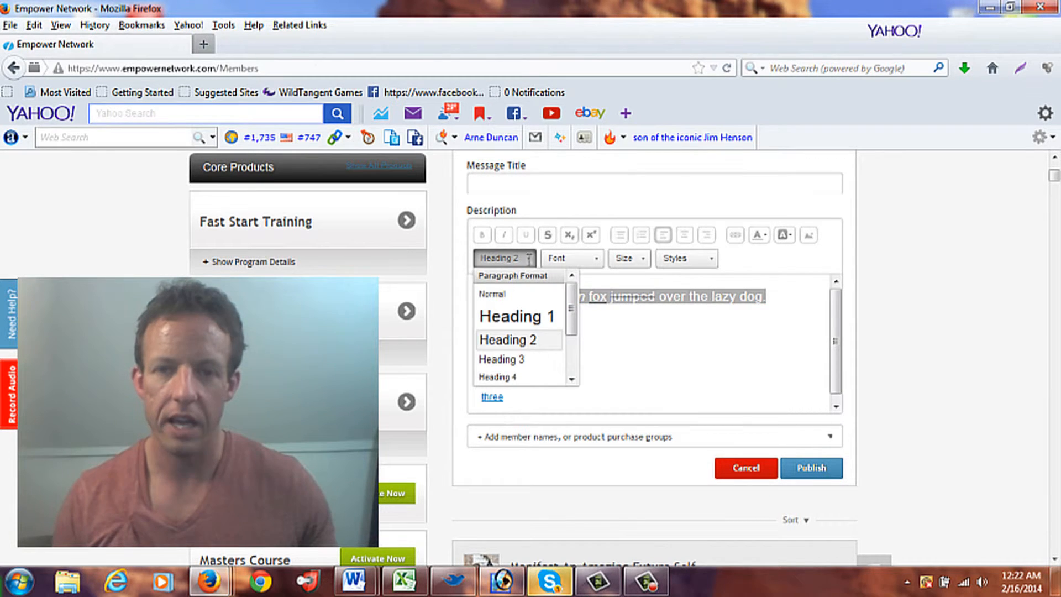
{"action": "left_click", "coordinate": [504, 359]}
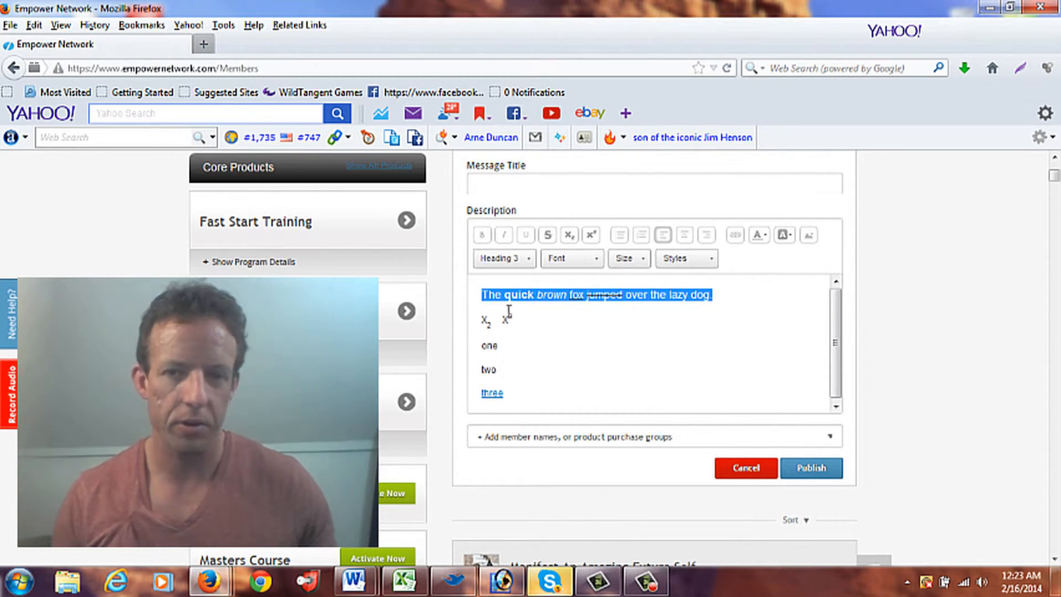
Step: Look through the remaining paragraph formats and set the selected sentence back to Normal
{"action": "left_click", "coordinate": [525, 258]}
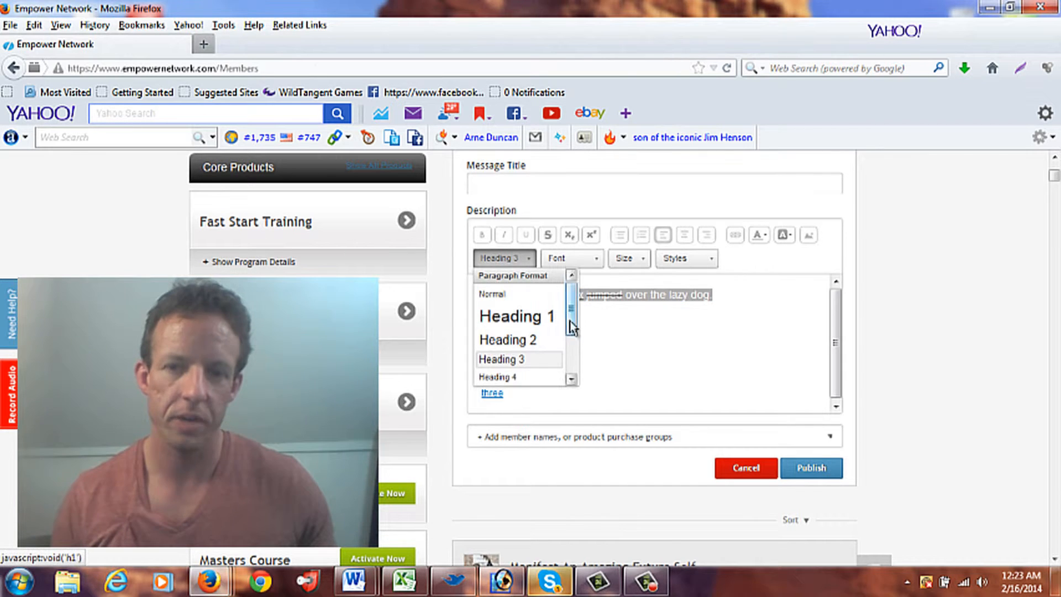
{"action": "left_click_drag", "start_coordinate": [571, 321], "coordinate": [575, 366]}
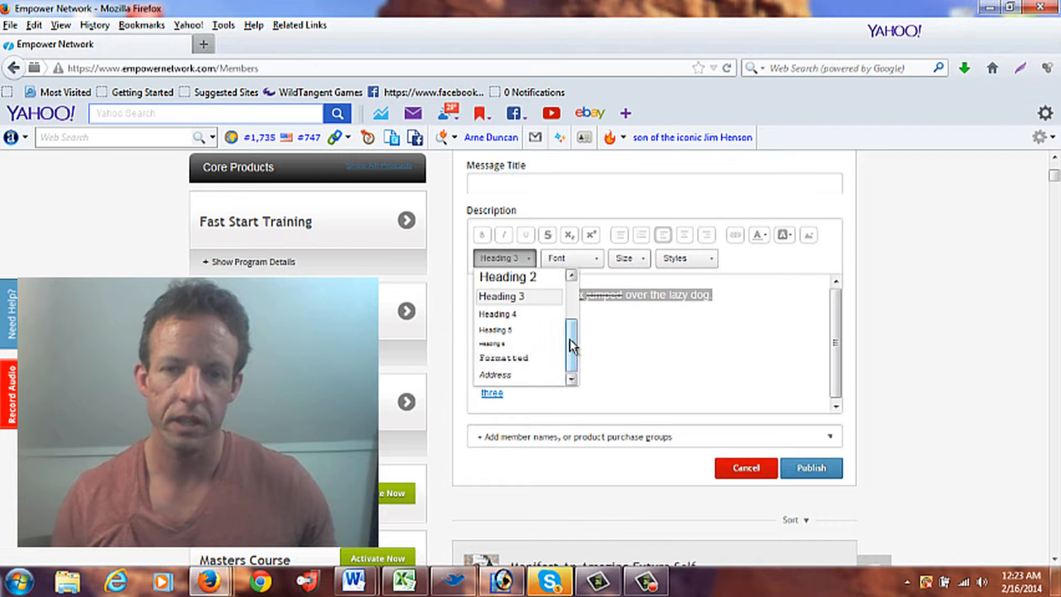
{"action": "left_click_drag", "start_coordinate": [571, 340], "coordinate": [572, 291]}
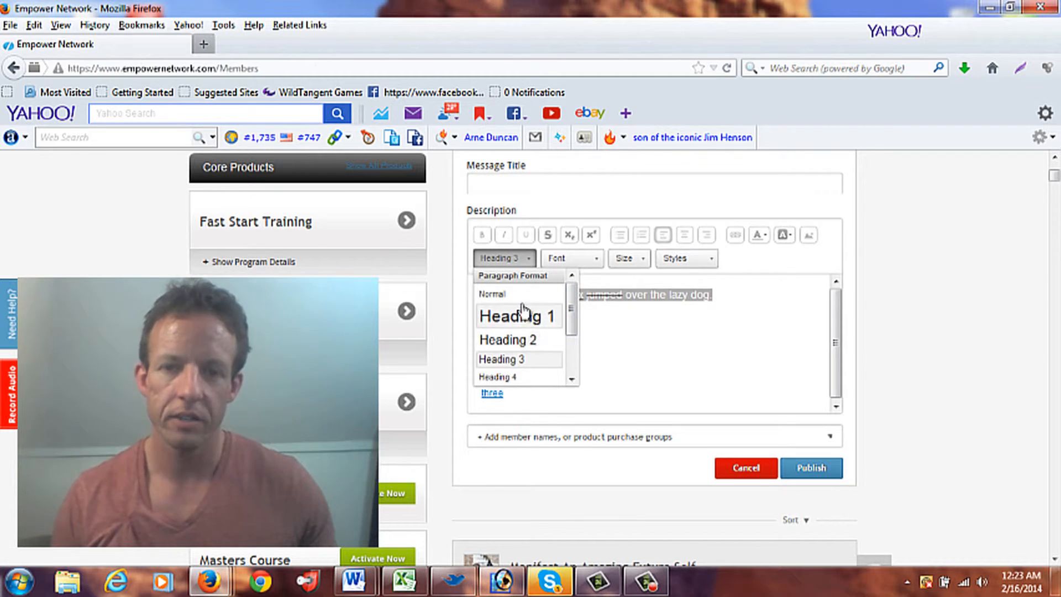
{"action": "left_click", "coordinate": [500, 294]}
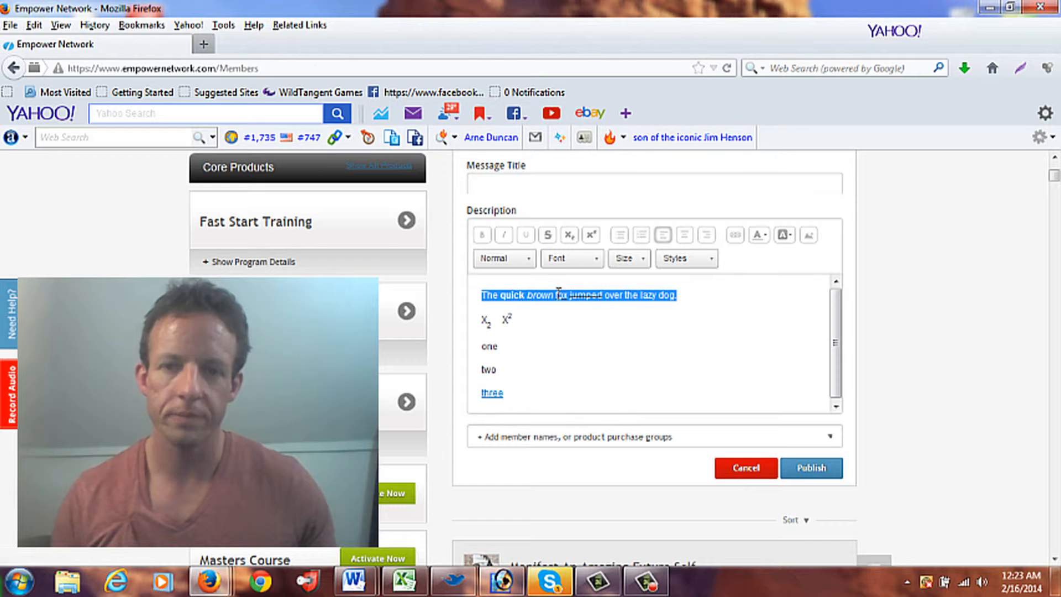
Step: Look through the fonts available for the description's first sentence
{"action": "left_click", "coordinate": [598, 260]}
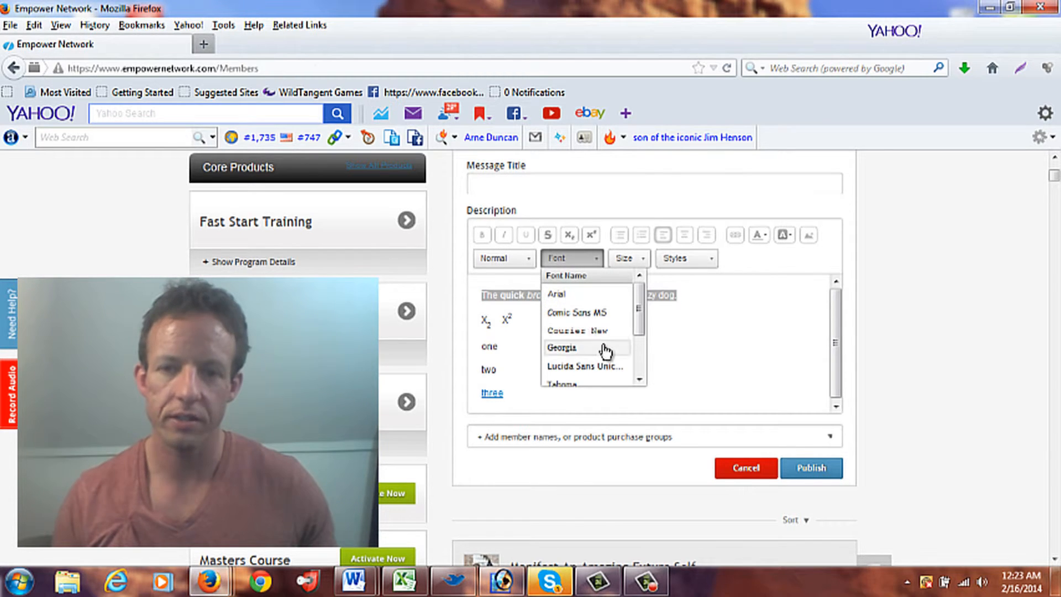
{"action": "left_click", "coordinate": [639, 356]}
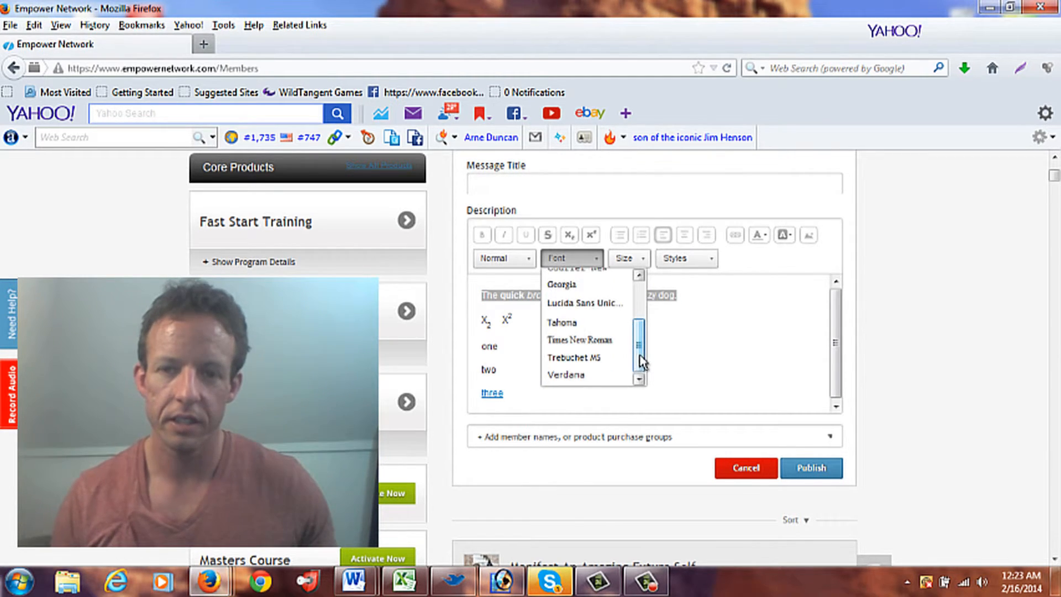
{"action": "left_click_drag", "start_coordinate": [640, 358], "coordinate": [639, 285]}
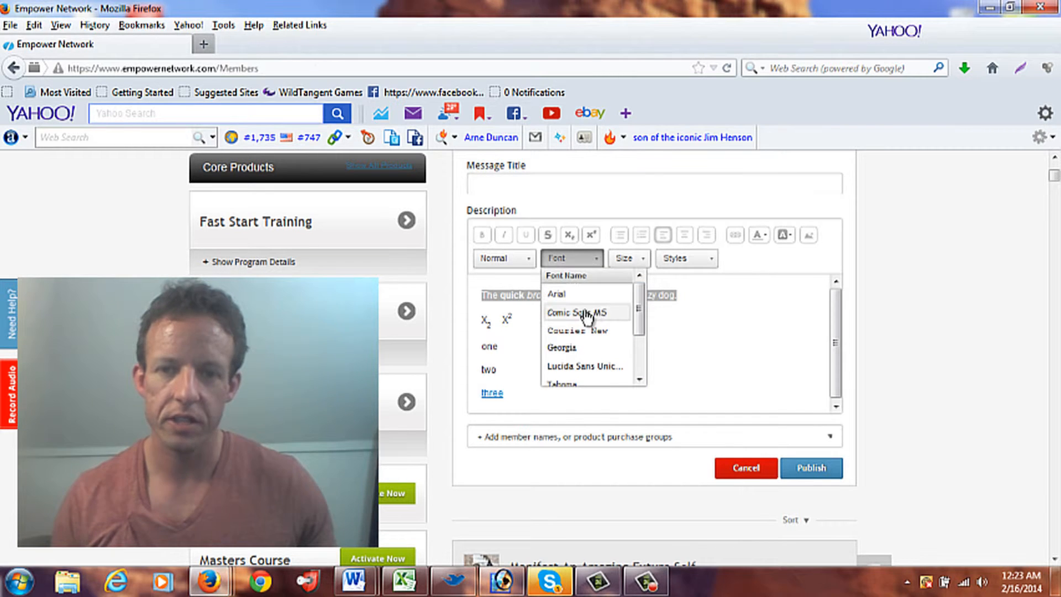
{"action": "double_click", "coordinate": [664, 296]}
Step: Try font sizes 20 and 14 on the description's whole first sentence, and settle on size 18
{"action": "left_click_drag", "start_coordinate": [687, 296], "coordinate": [480, 295]}
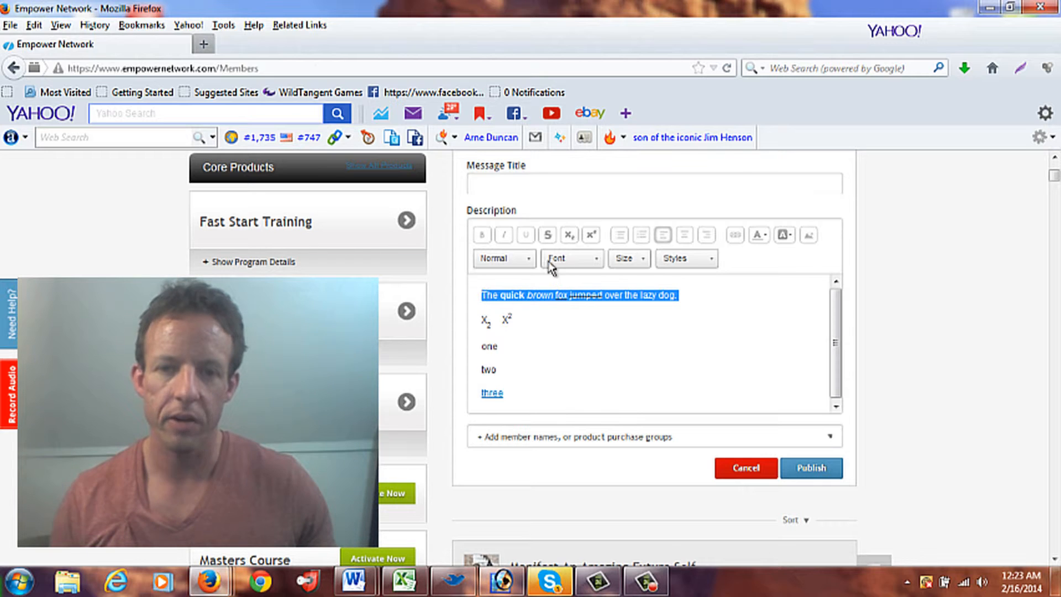
{"action": "left_click", "coordinate": [630, 258]}
{"action": "scroll", "coordinate": [687, 370], "scroll_direction": "down", "scroll_amount": 3}
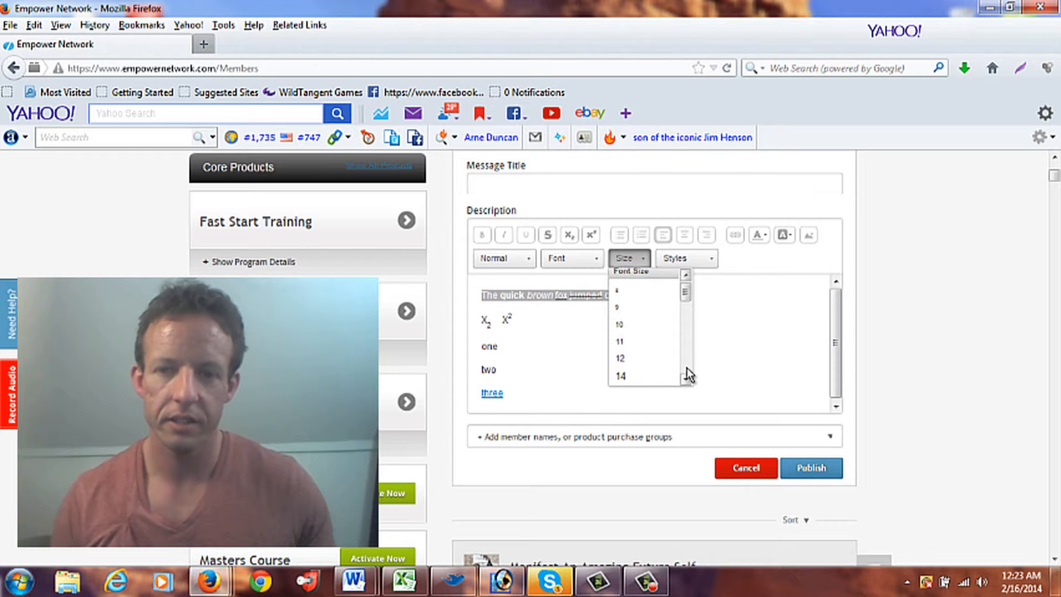
{"action": "left_click", "coordinate": [663, 349]}
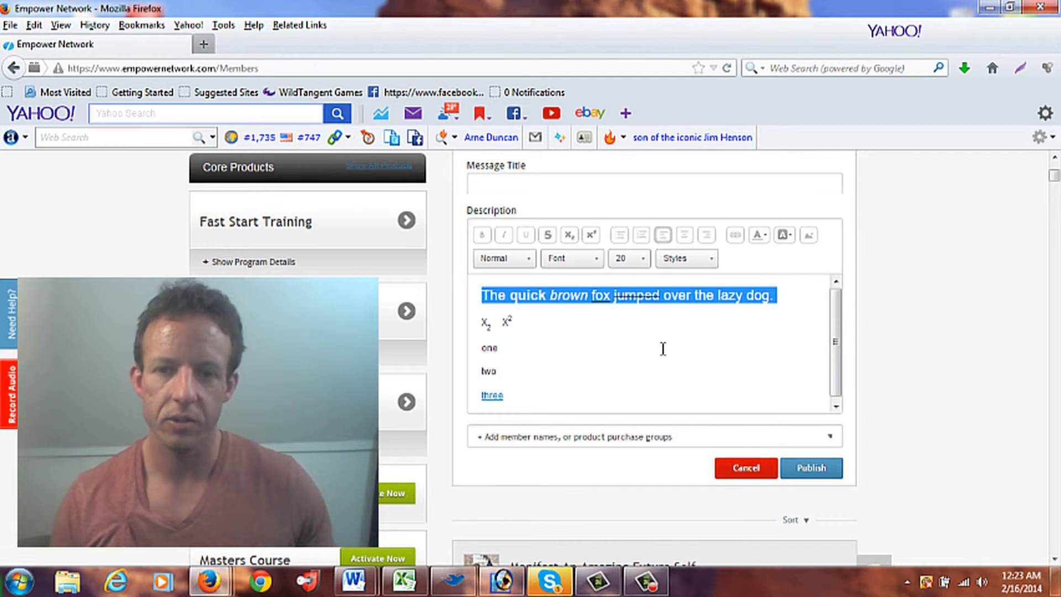
{"action": "left_click", "coordinate": [645, 260]}
{"action": "left_click", "coordinate": [623, 282]}
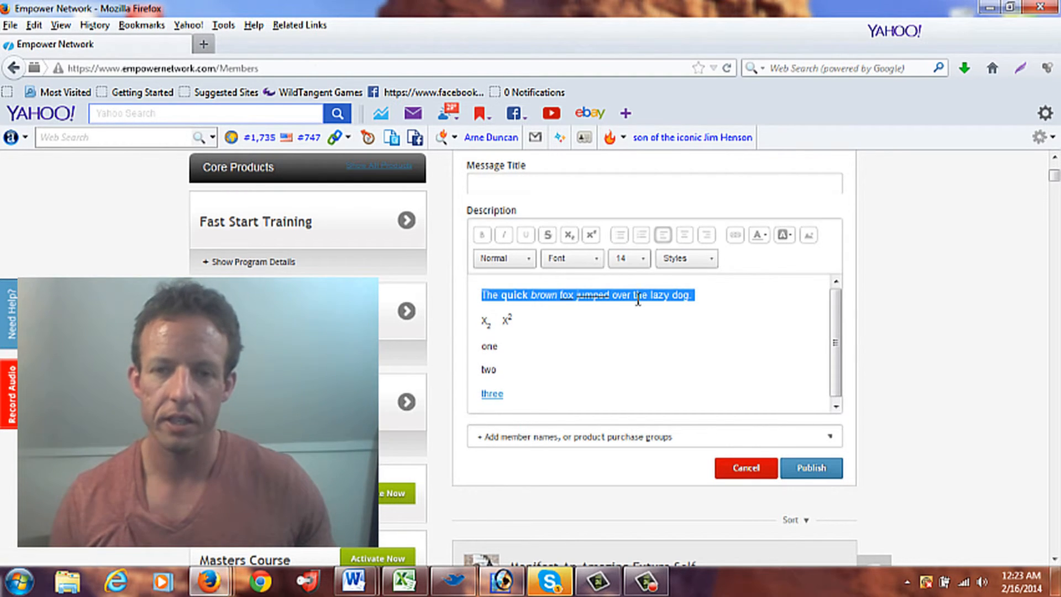
{"action": "left_click", "coordinate": [646, 261]}
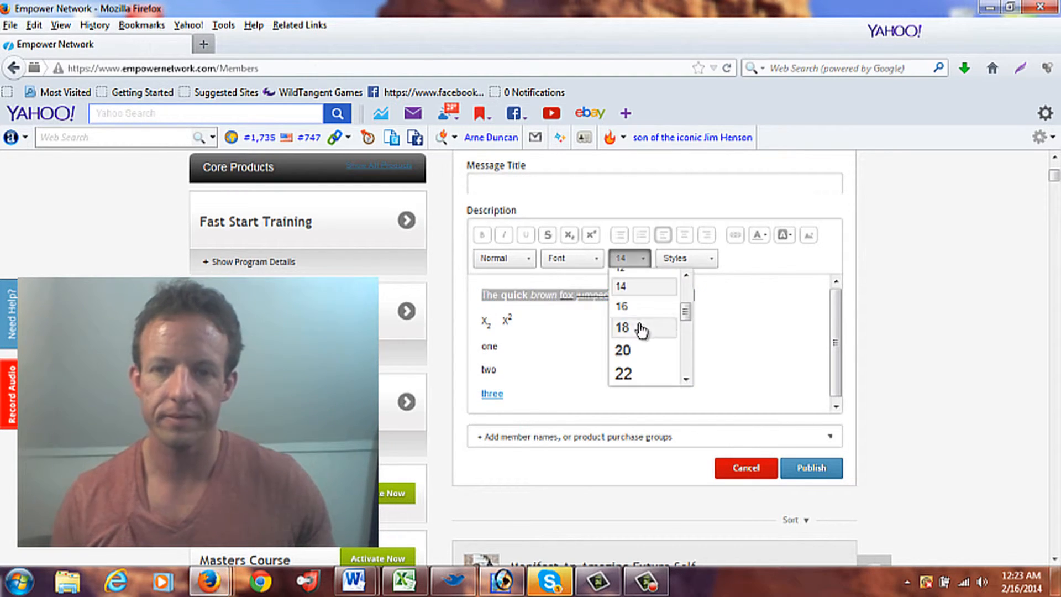
{"action": "left_click", "coordinate": [646, 325]}
Step: Apply the Marker: Yellow style to the words "brown fox" in the first sentence
{"action": "left_click", "coordinate": [711, 260]}
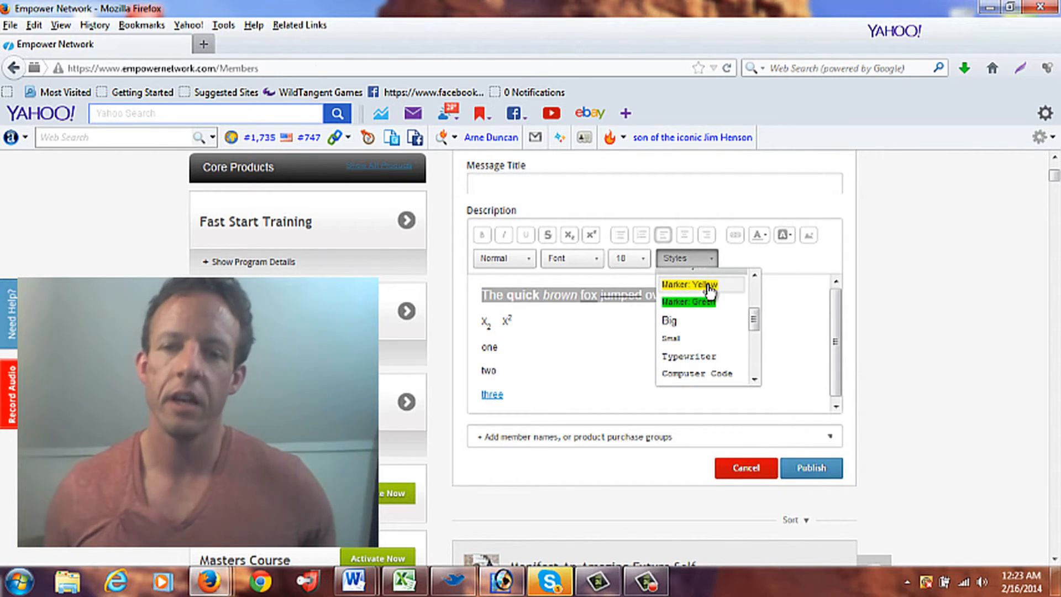
{"action": "left_click", "coordinate": [556, 290]}
{"action": "double_click", "coordinate": [555, 290]}
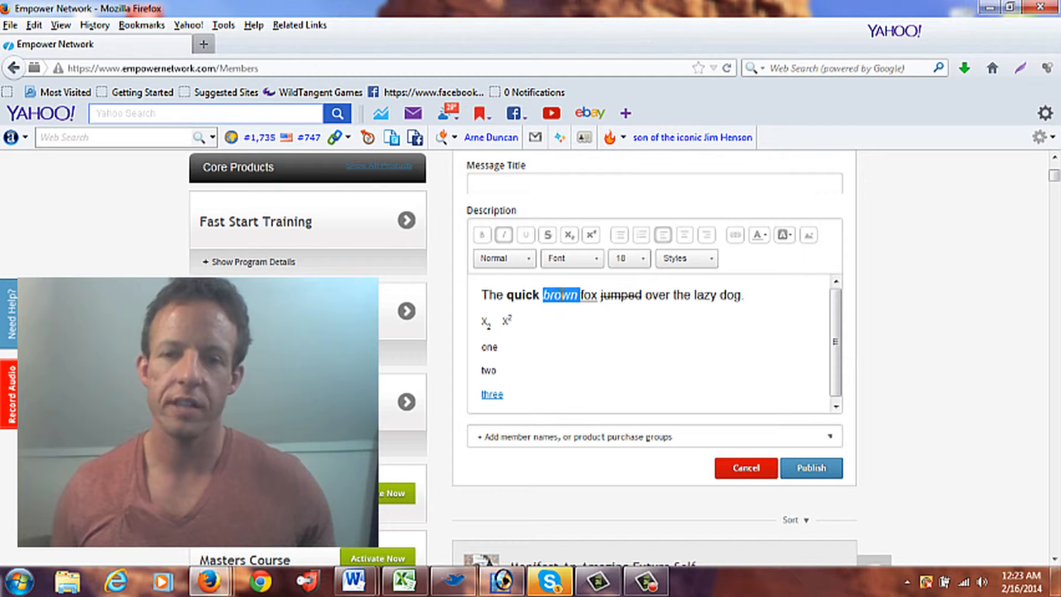
{"action": "mouse_move", "coordinate": [555, 290]}
{"action": "left_mouse_down"}
{"action": "mouse_move", "coordinate": [596, 296]}
{"action": "mouse_move", "coordinate": [546, 295]}
{"action": "left_mouse_up"}
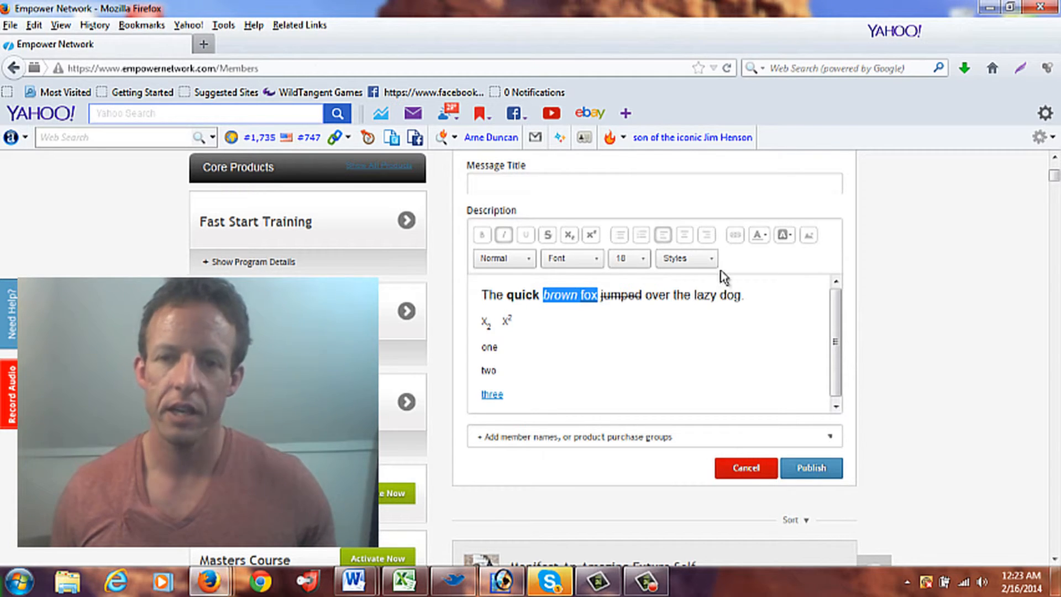
{"action": "left_click", "coordinate": [707, 263]}
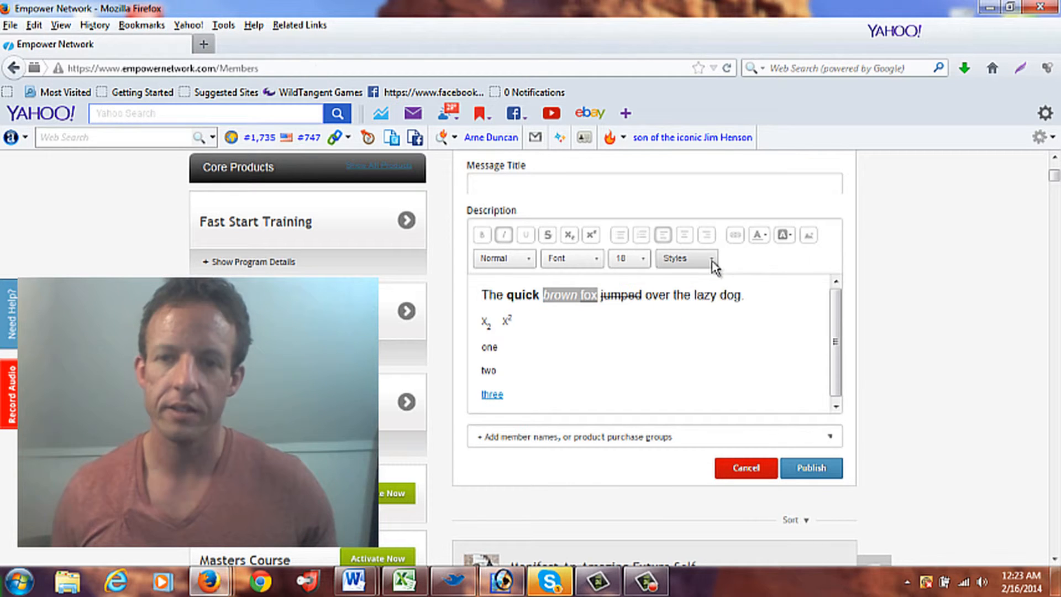
{"action": "left_click", "coordinate": [700, 286]}
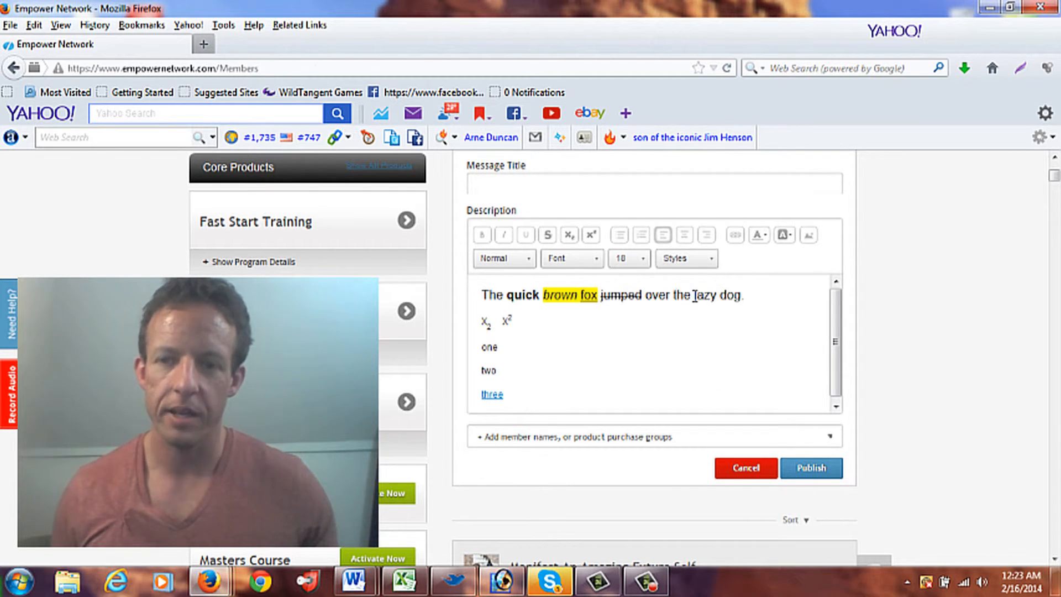
Step: Apply the Marker: Green style to the words "lazy dog" in the first sentence
{"action": "left_click_drag", "start_coordinate": [695, 295], "coordinate": [738, 295]}
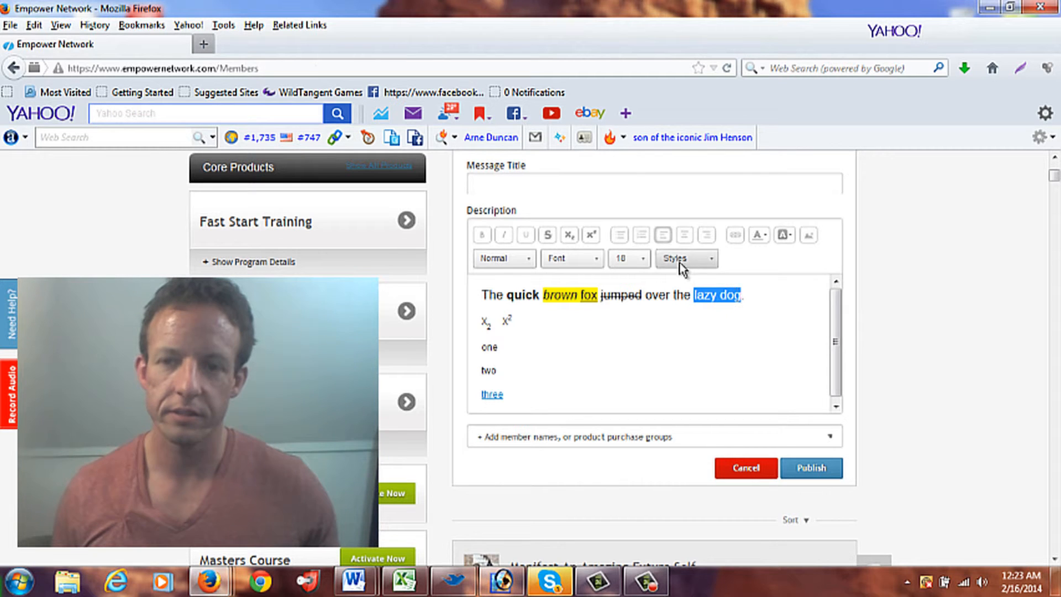
{"action": "left_click", "coordinate": [710, 260]}
{"action": "left_click", "coordinate": [710, 261]}
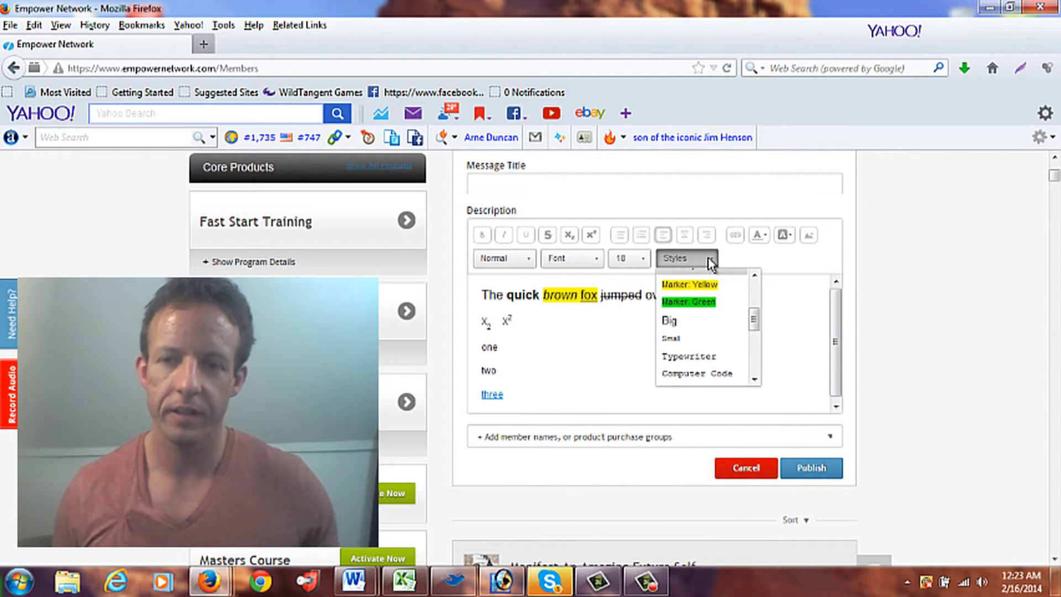
{"action": "left_click", "coordinate": [687, 302]}
Step: Add a new line reading "more text" directly below the first sentence
{"action": "left_click", "coordinate": [745, 298]}
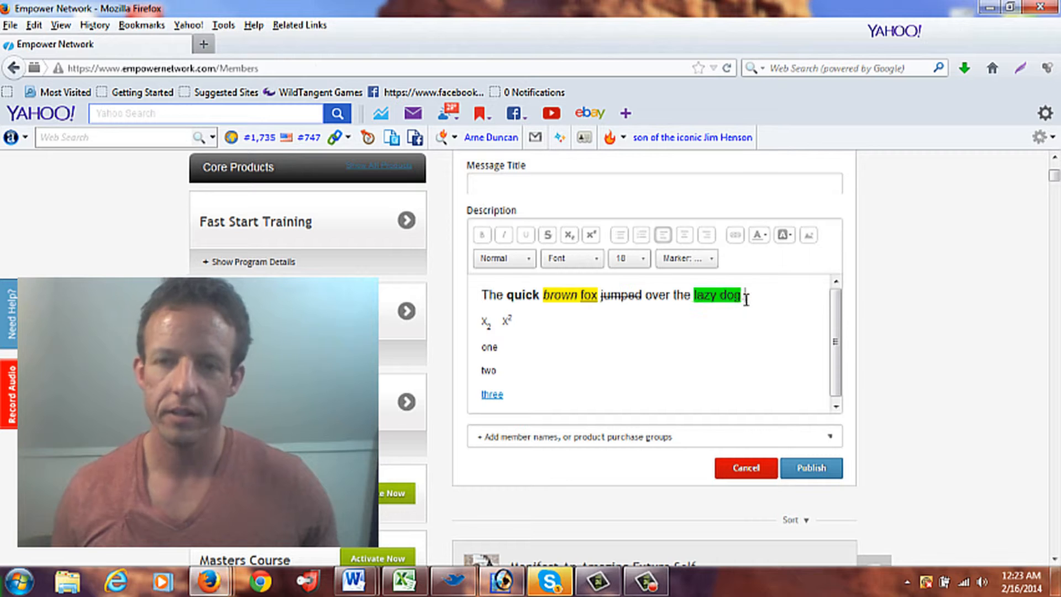
{"action": "key", "text": "Return"}
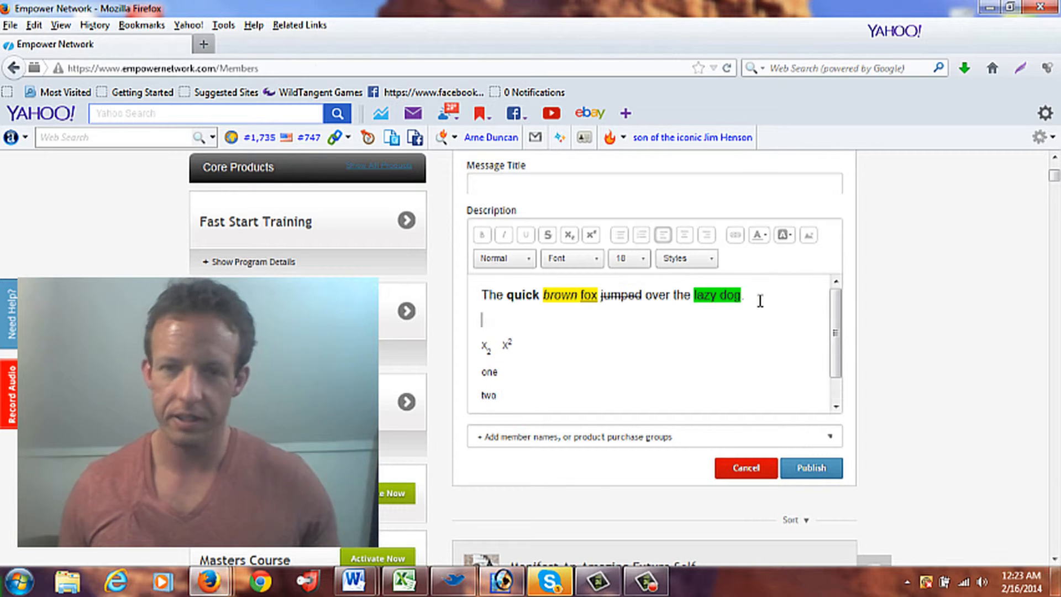
{"action": "type", "text": "more te"}
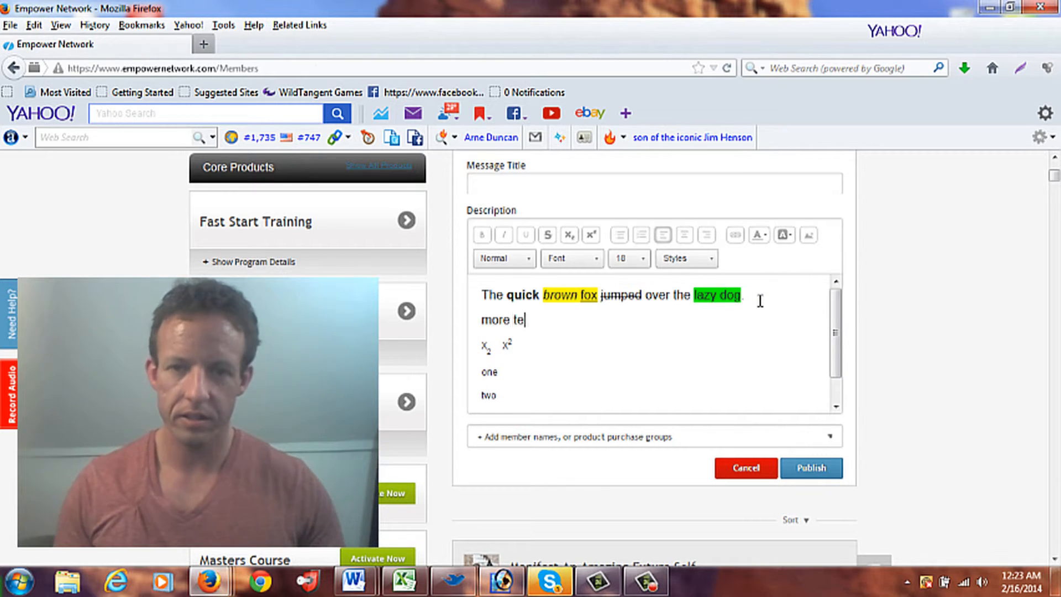
{"action": "type", "text": "xt"}
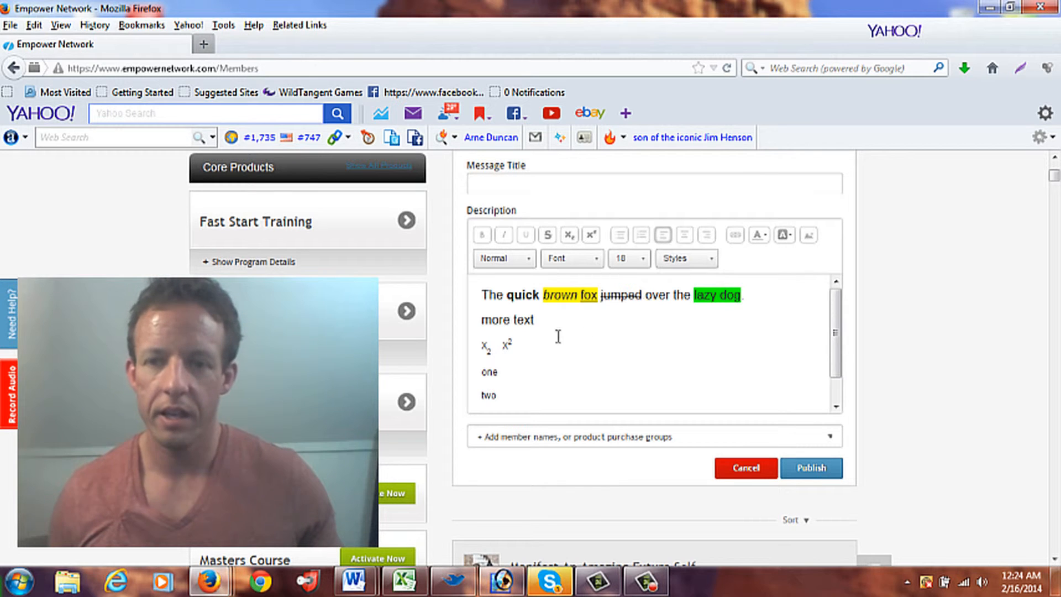
Step: Apply the Typewriter style to the word "text" in the line "more text"
{"action": "left_click_drag", "start_coordinate": [539, 322], "coordinate": [514, 321]}
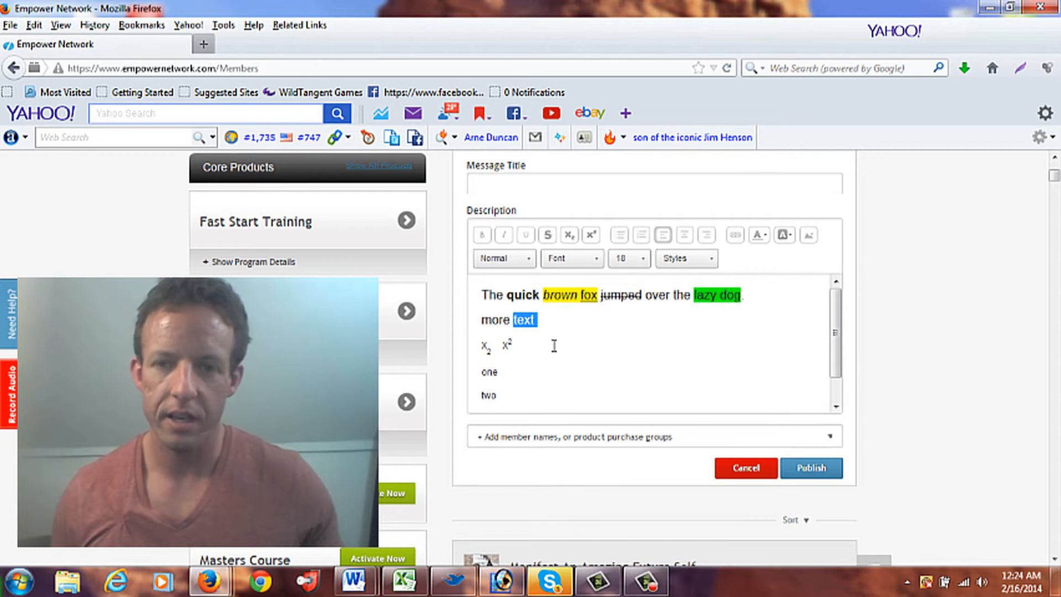
{"action": "key", "text": "End"}
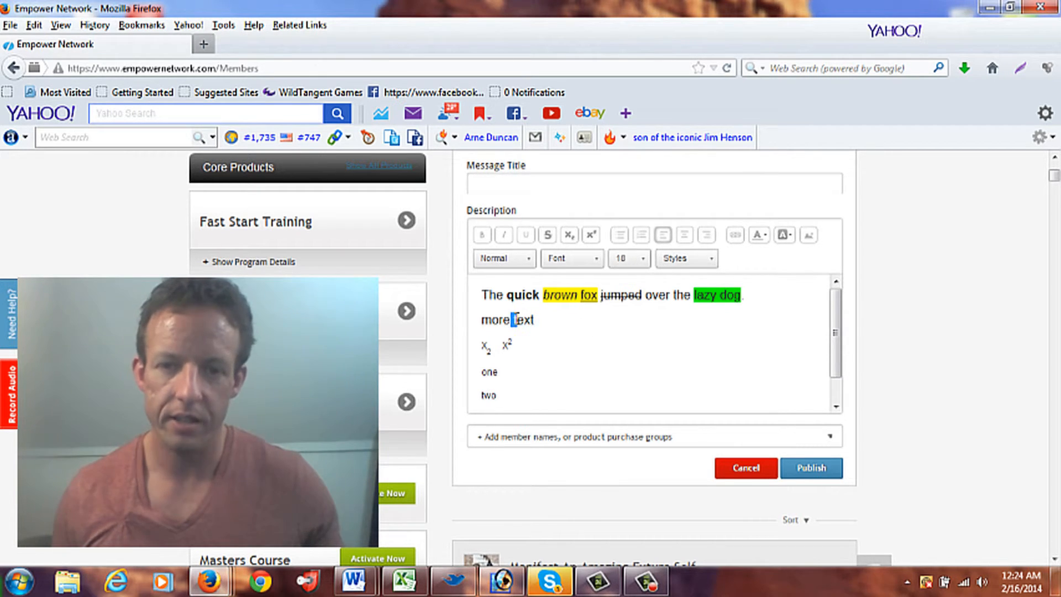
{"action": "left_click_drag", "start_coordinate": [514, 319], "coordinate": [531, 321]}
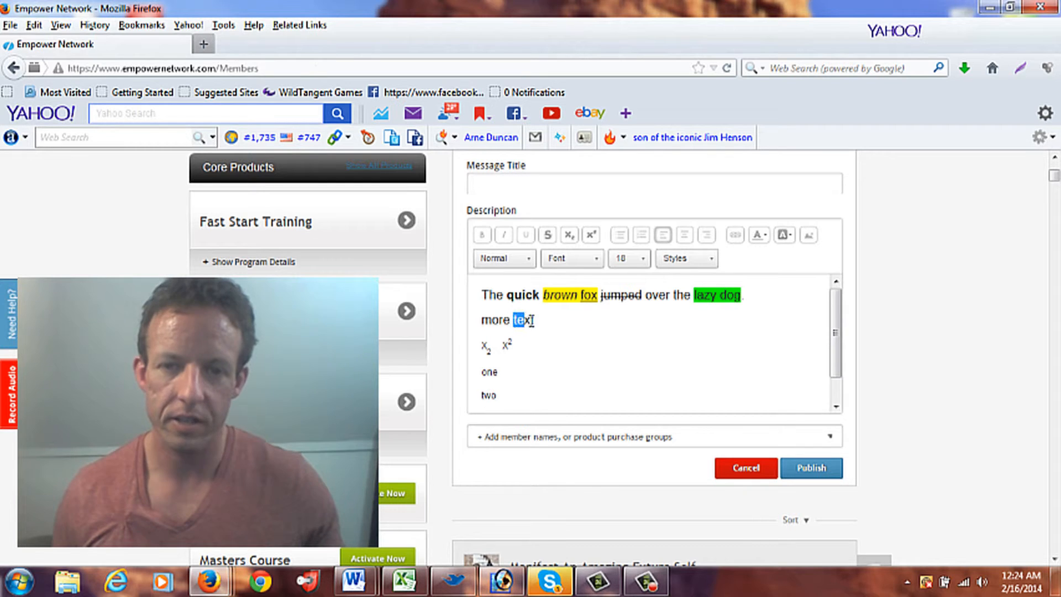
{"action": "left_click", "coordinate": [711, 253]}
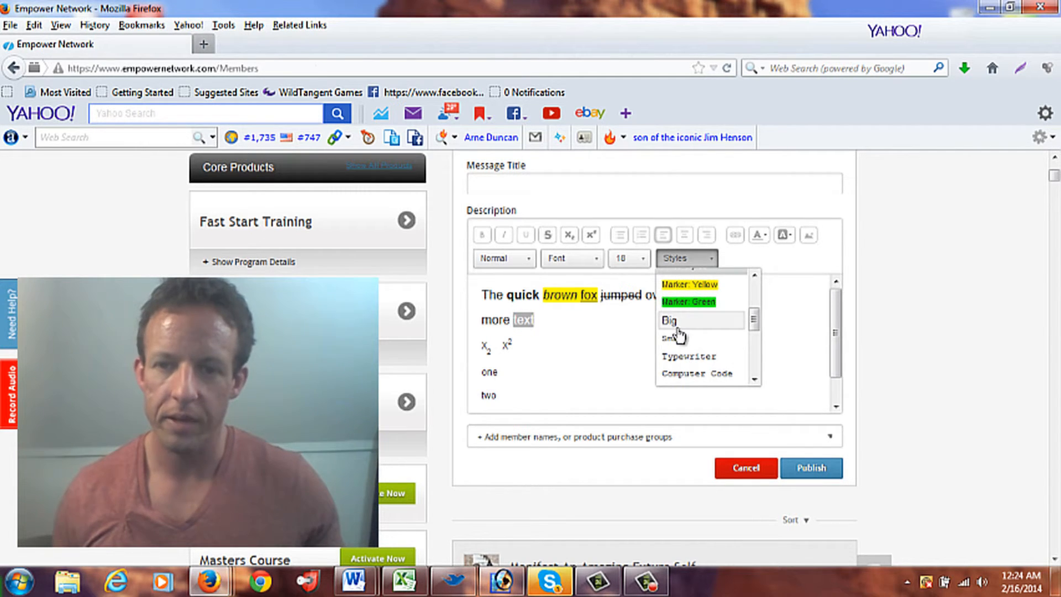
{"action": "left_click", "coordinate": [685, 358]}
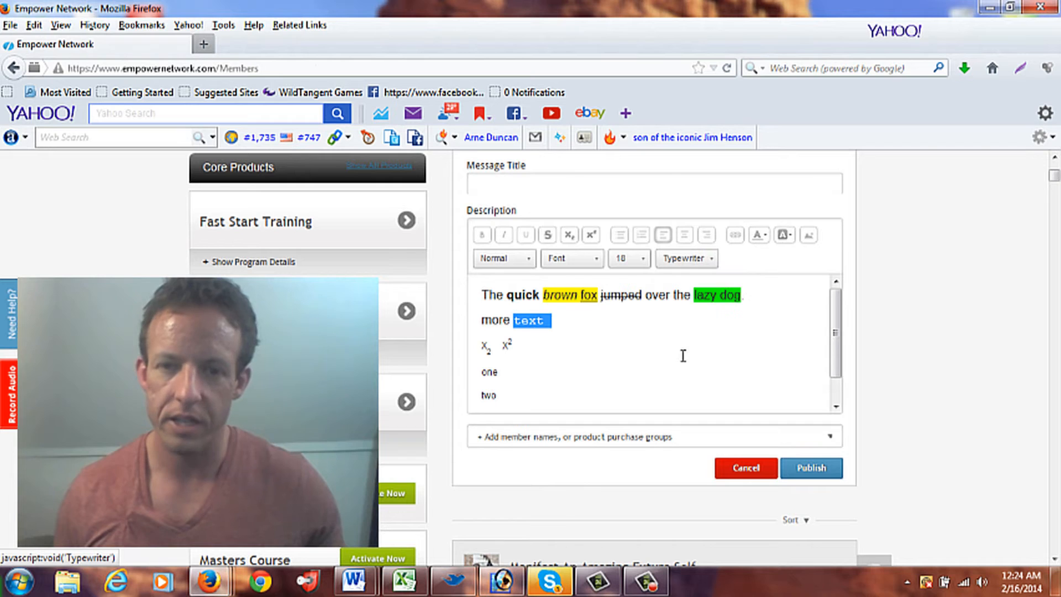
Step: Look through the inline styles and apply the Variable style to the selected word "text"
{"action": "left_click", "coordinate": [711, 261]}
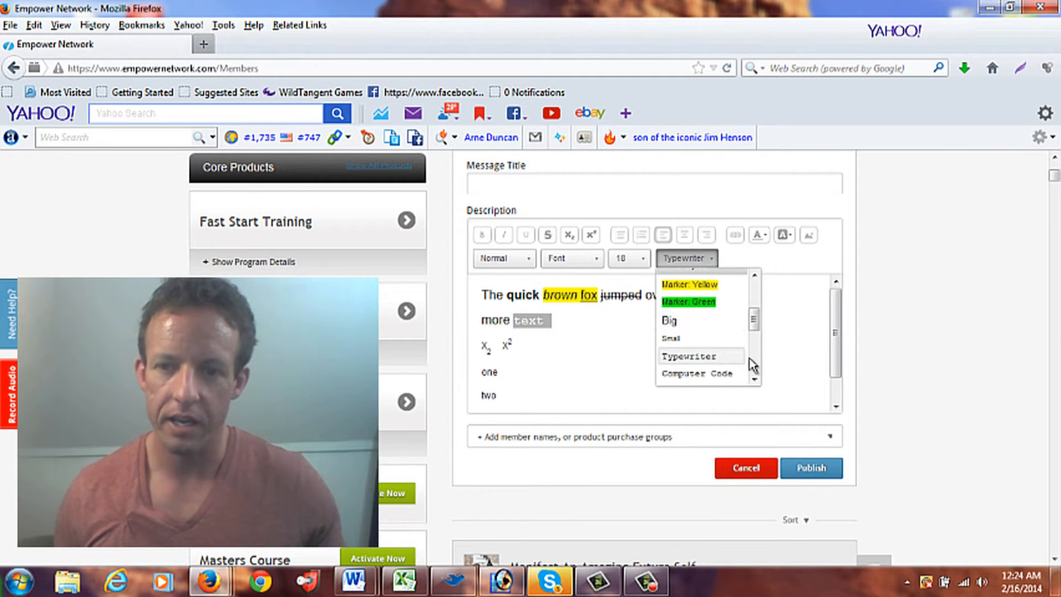
{"action": "scroll", "coordinate": [758, 359], "scroll_direction": "down", "scroll_amount": 2}
{"action": "scroll", "coordinate": [757, 360], "scroll_direction": "down", "scroll_amount": 1}
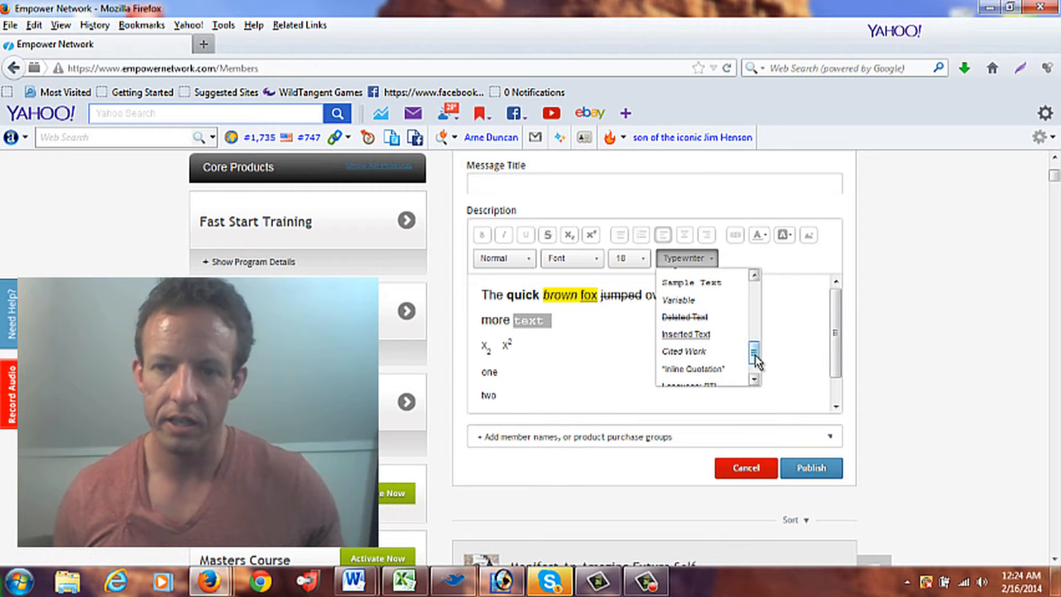
{"action": "left_click_drag", "start_coordinate": [755, 356], "coordinate": [758, 368]}
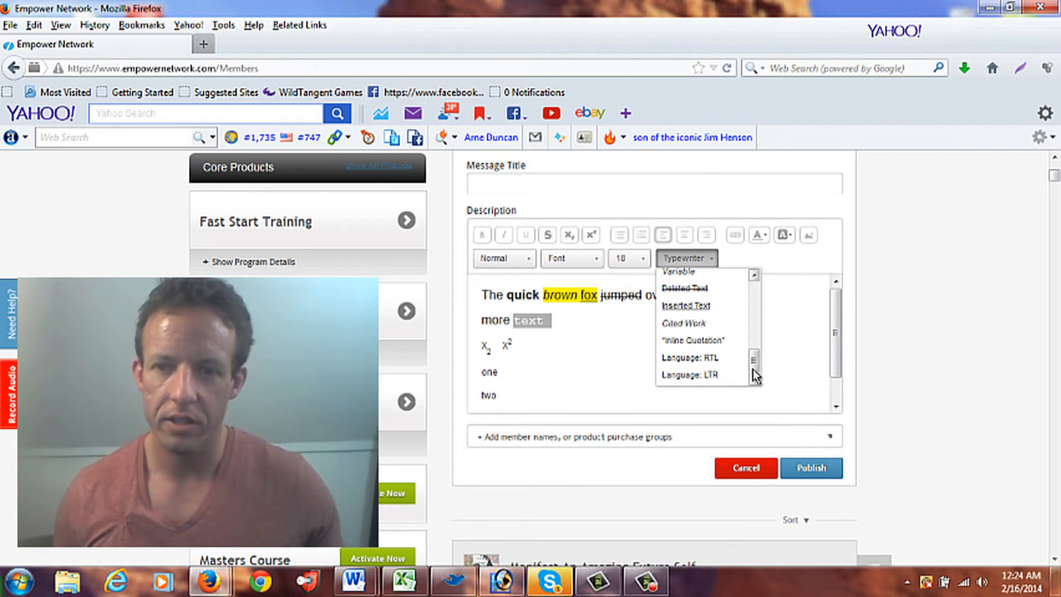
{"action": "left_click", "coordinate": [689, 274]}
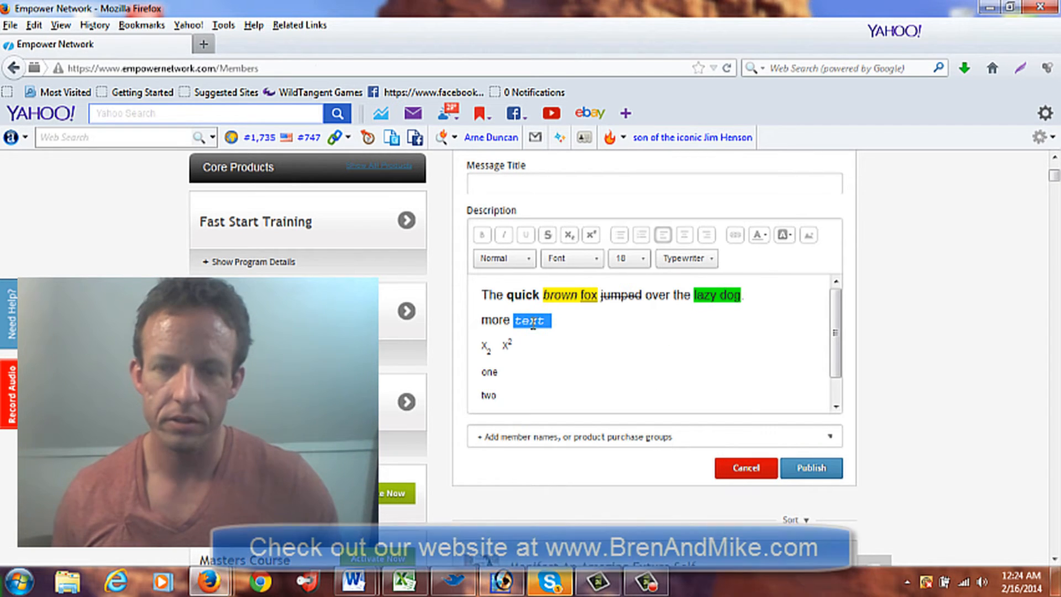
Step: Apply the Language: LTR and Language: RTL styles in turn to the selected word "text"
{"action": "left_click", "coordinate": [710, 264]}
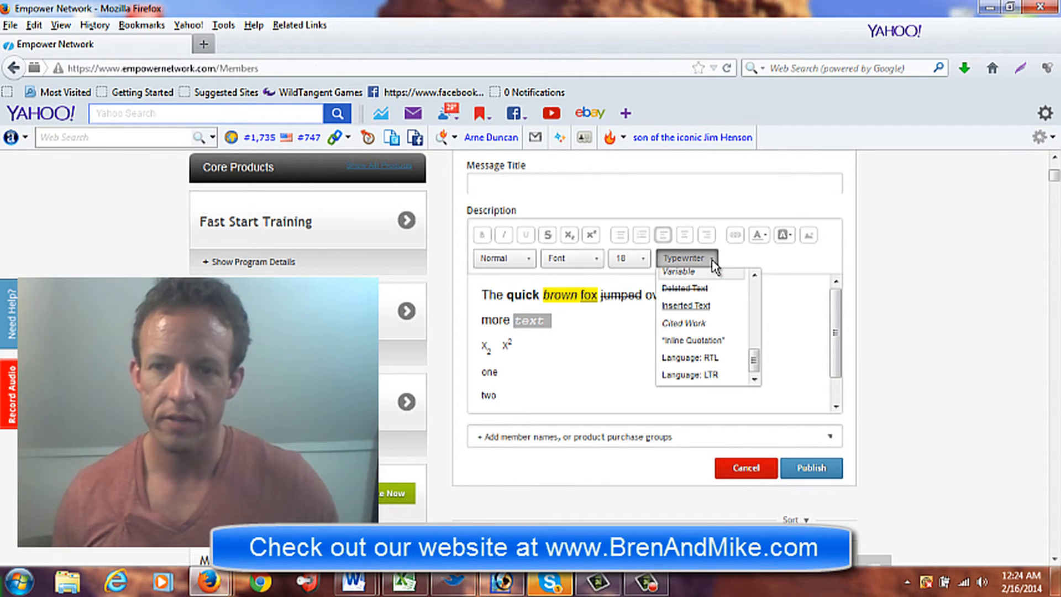
{"action": "left_click", "coordinate": [719, 376]}
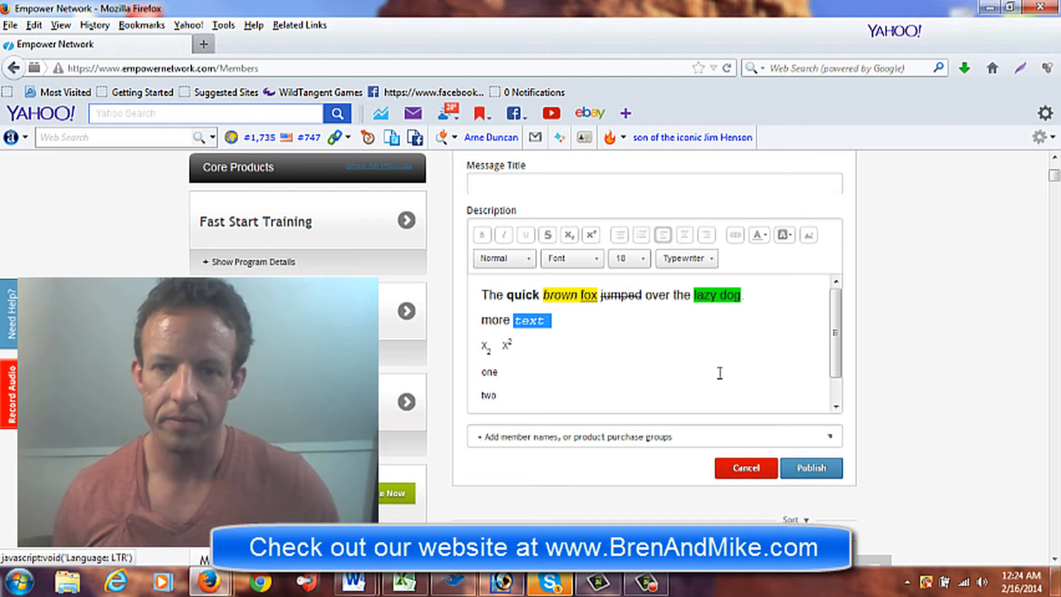
{"action": "left_click", "coordinate": [708, 260]}
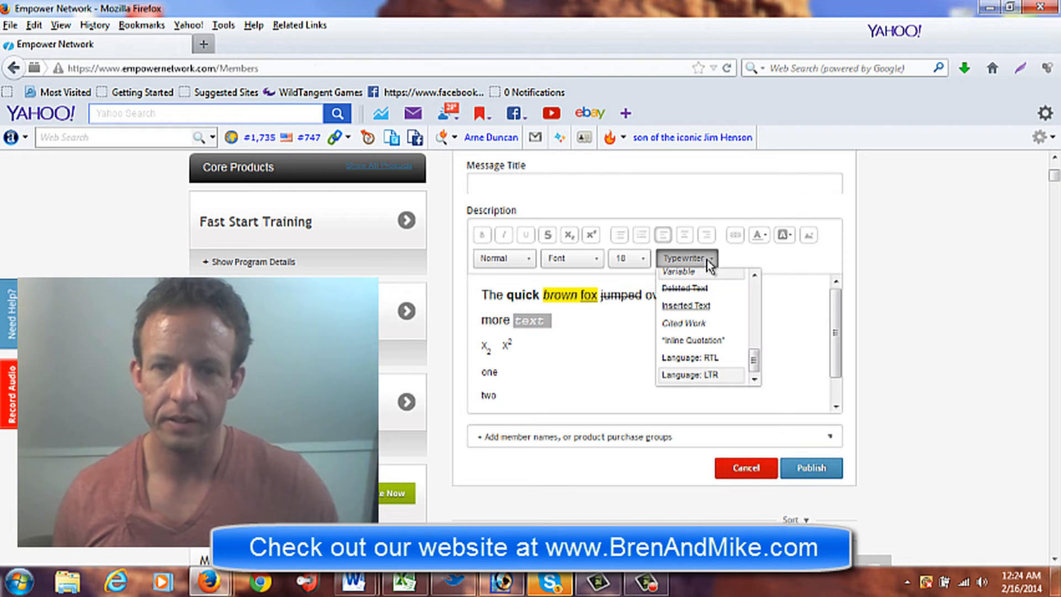
{"action": "left_click", "coordinate": [703, 358]}
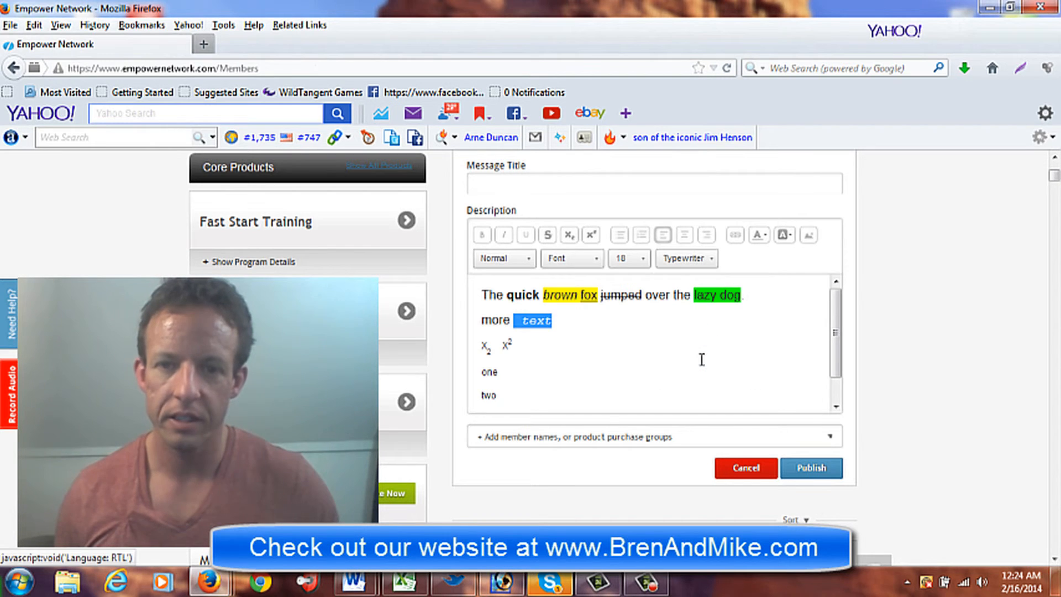
Step: Look back through the inline and block styles, close the list without choosing one and deselect the word "text"
{"action": "left_click", "coordinate": [707, 260]}
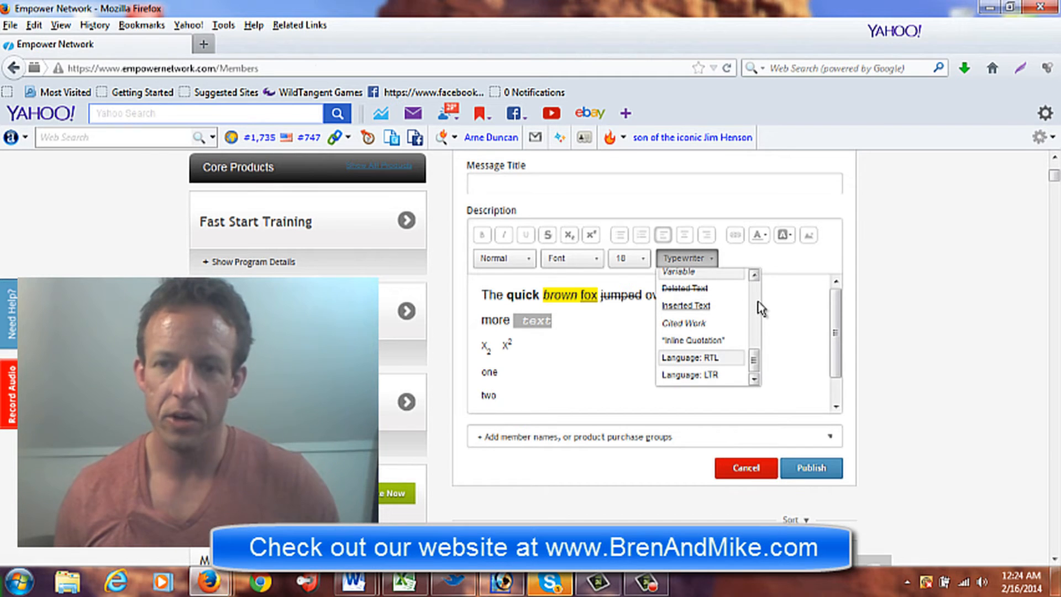
{"action": "scroll", "coordinate": [760, 307], "scroll_direction": "up", "scroll_amount": 3}
{"action": "scroll", "coordinate": [760, 308], "scroll_direction": "up", "scroll_amount": 3}
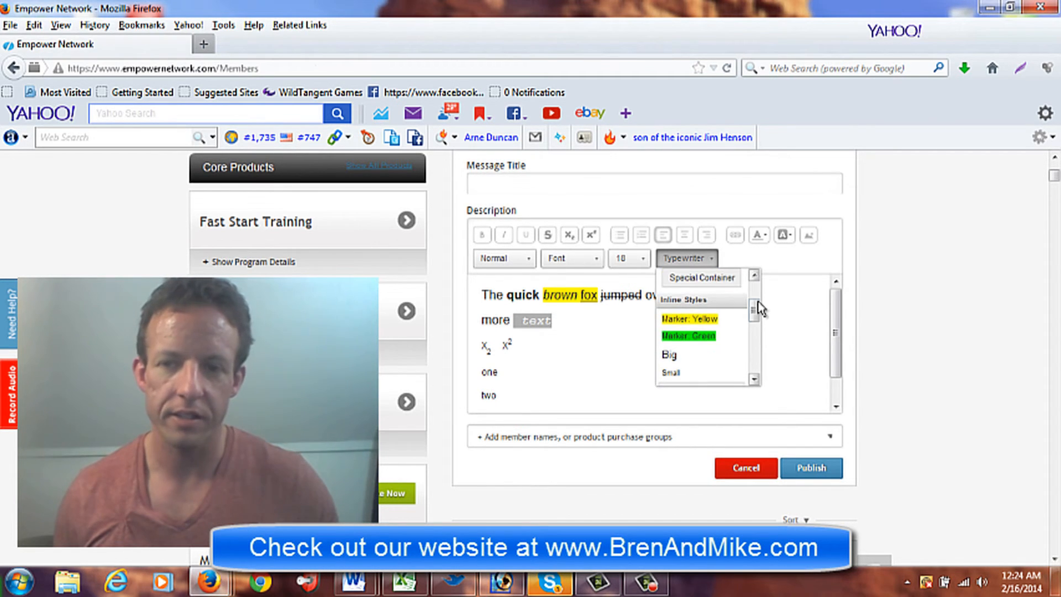
{"action": "scroll", "coordinate": [760, 309], "scroll_direction": "up", "scroll_amount": 3}
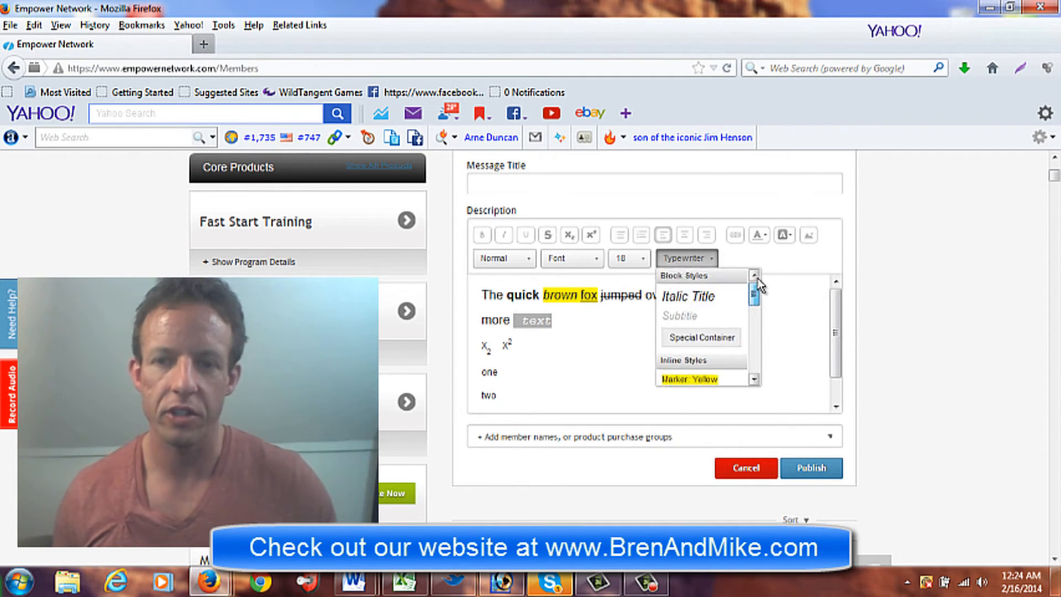
{"action": "left_click", "coordinate": [608, 315]}
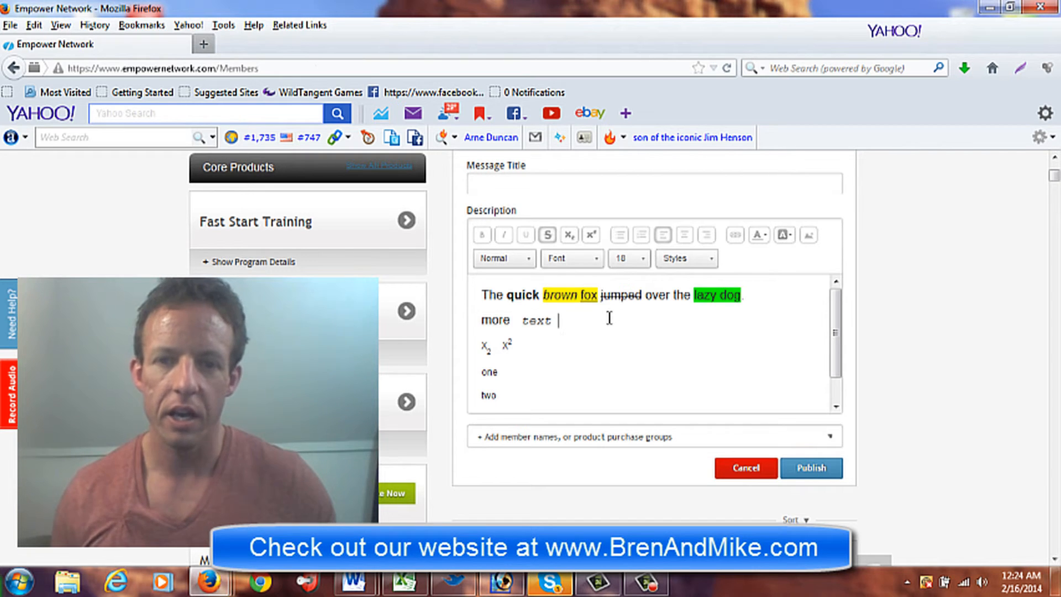